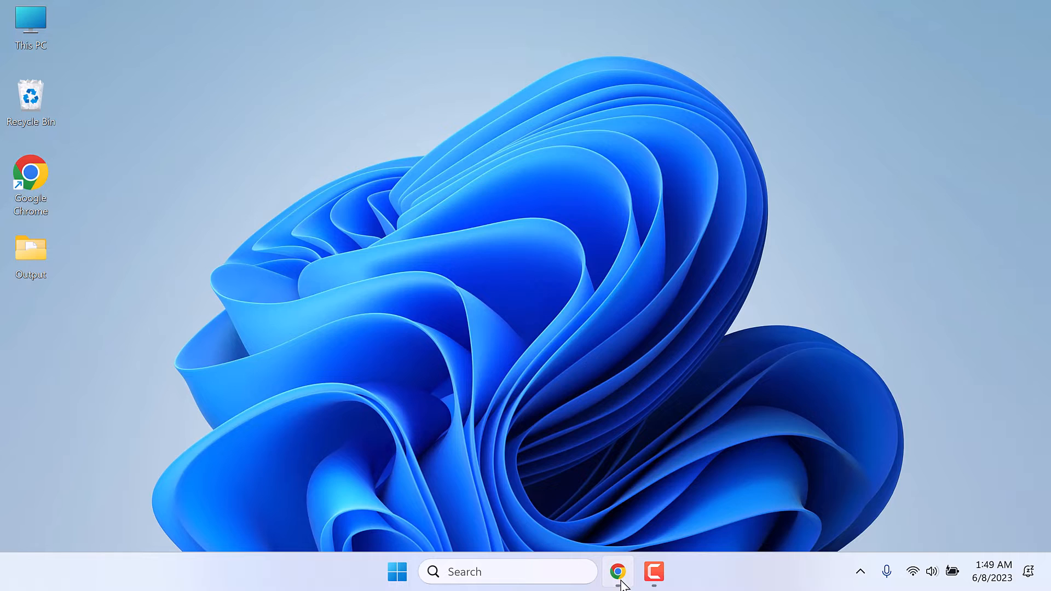
Switch to Chrome, close the Snapdrop site, and look over the file list of the snapdrop GitHub repository
left_click(618, 573)
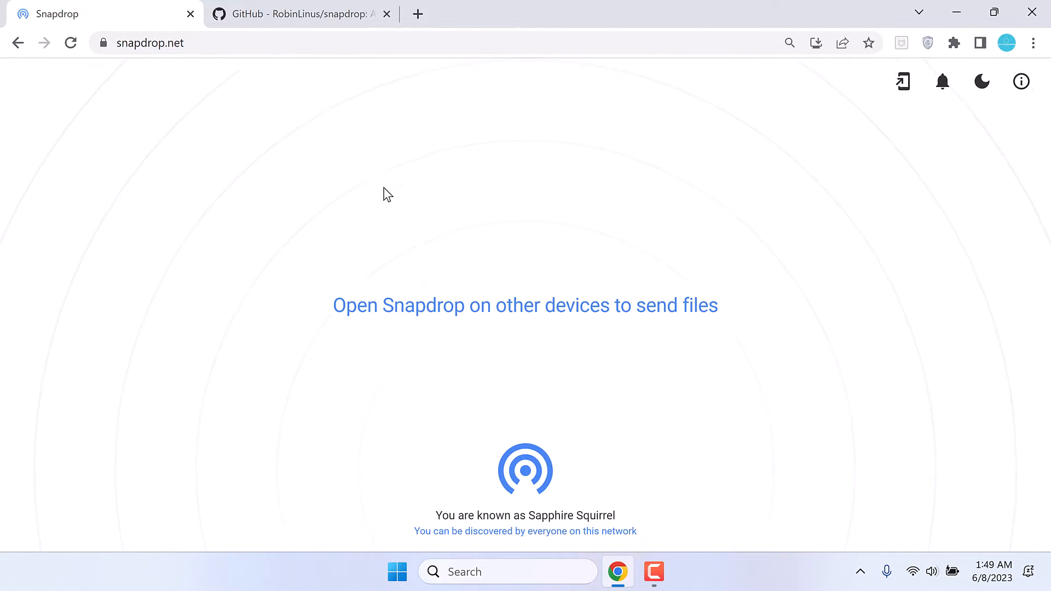
left_click(191, 13)
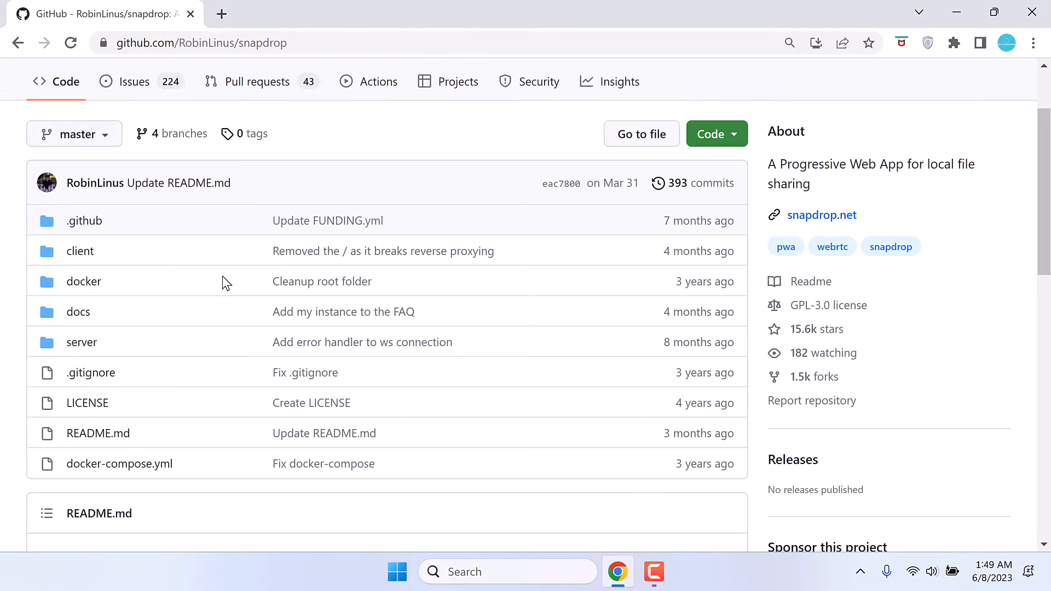
scroll(326, 153, "up", 1)
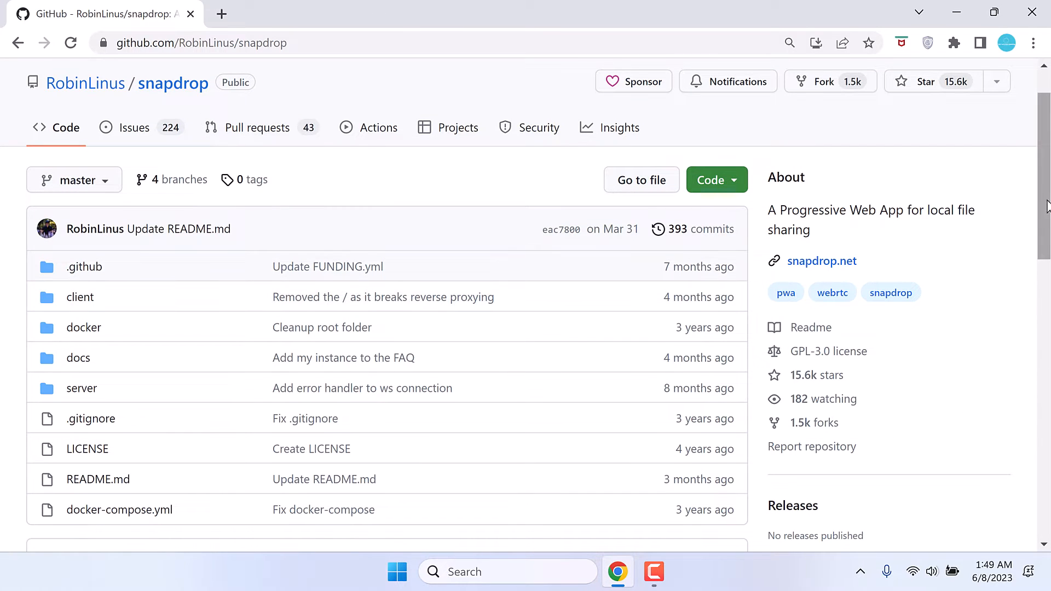
left_click_drag(1046, 207, 1048, 231)
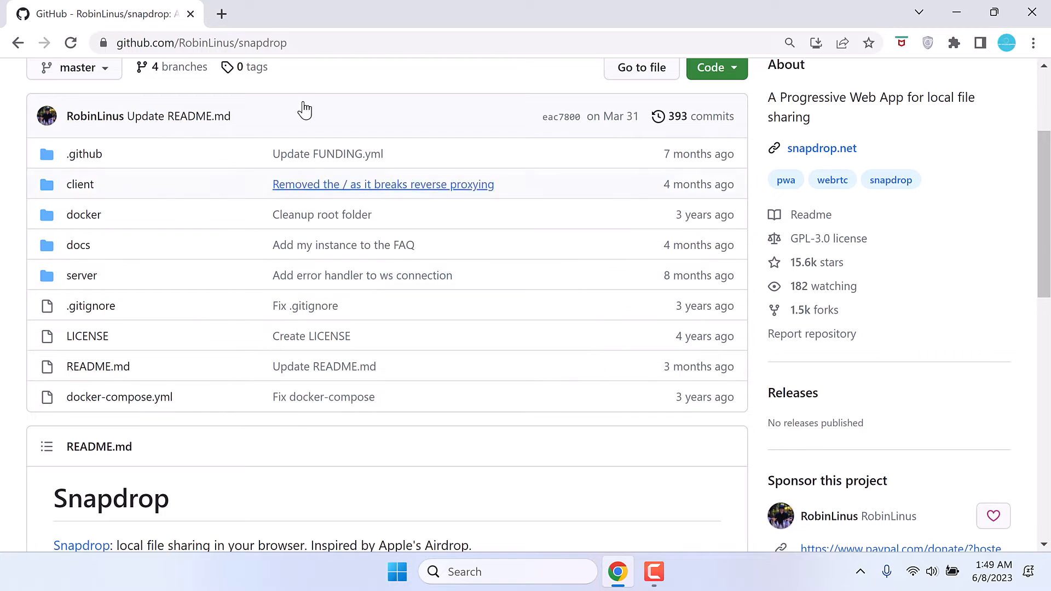
Open docker.com in a new browser tab and download Docker Desktop for Windows
left_click(221, 14)
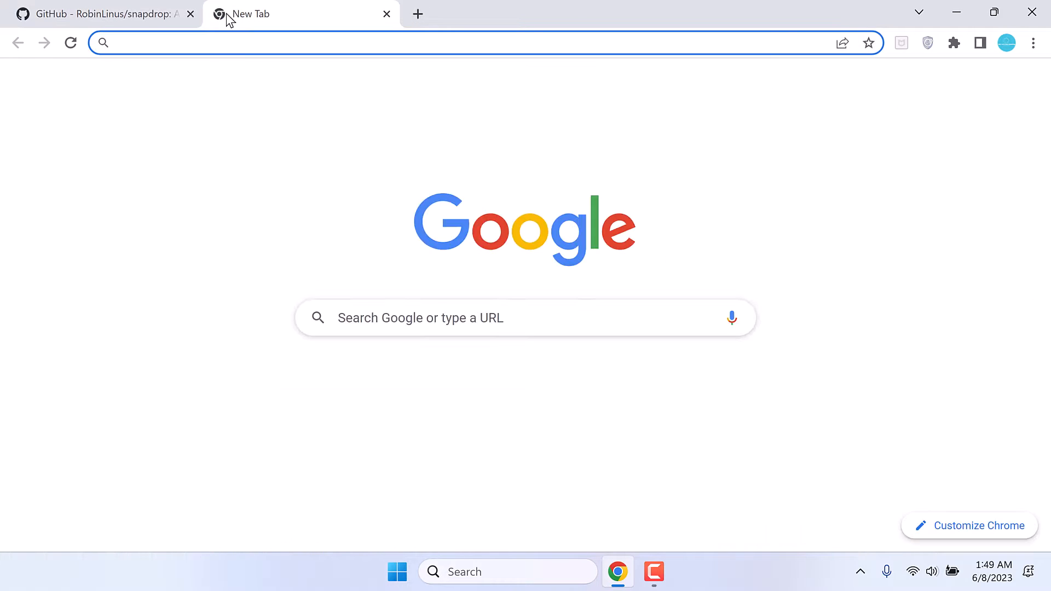
type("docker")
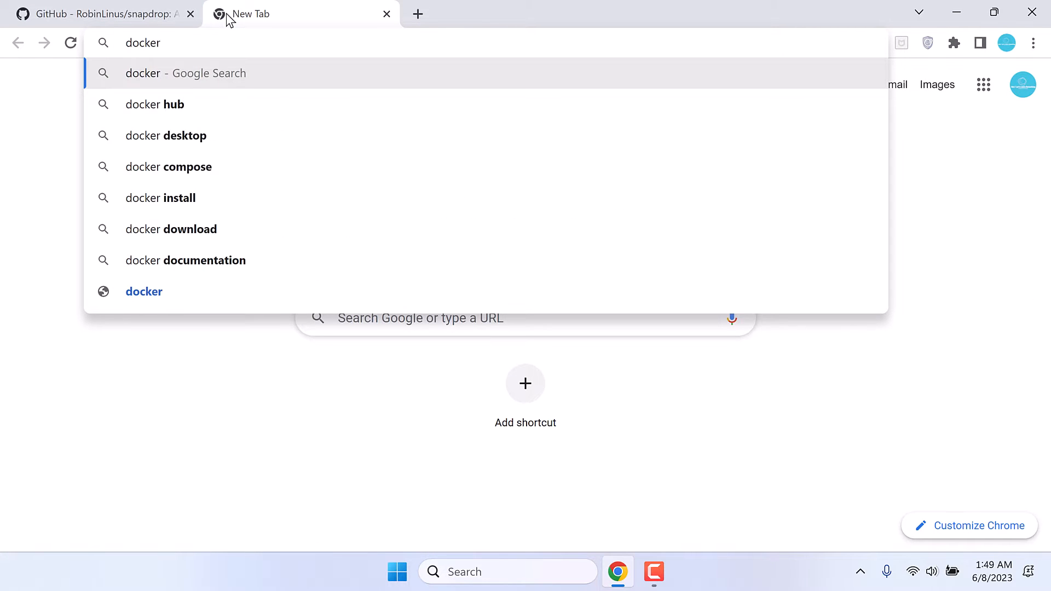
type(".com")
key("Return")
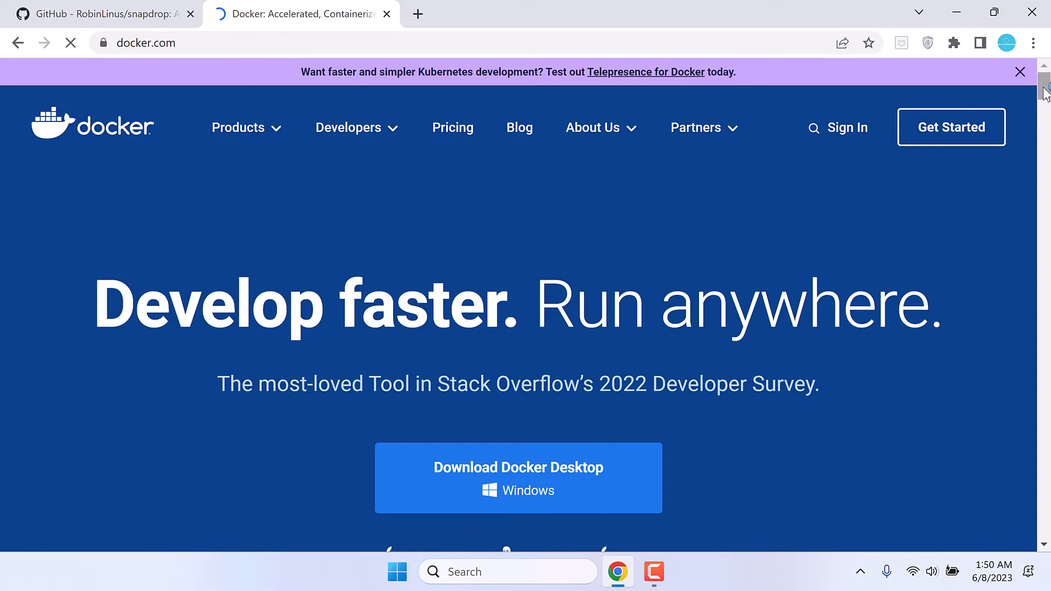
scroll(1042, 85, "down", 5)
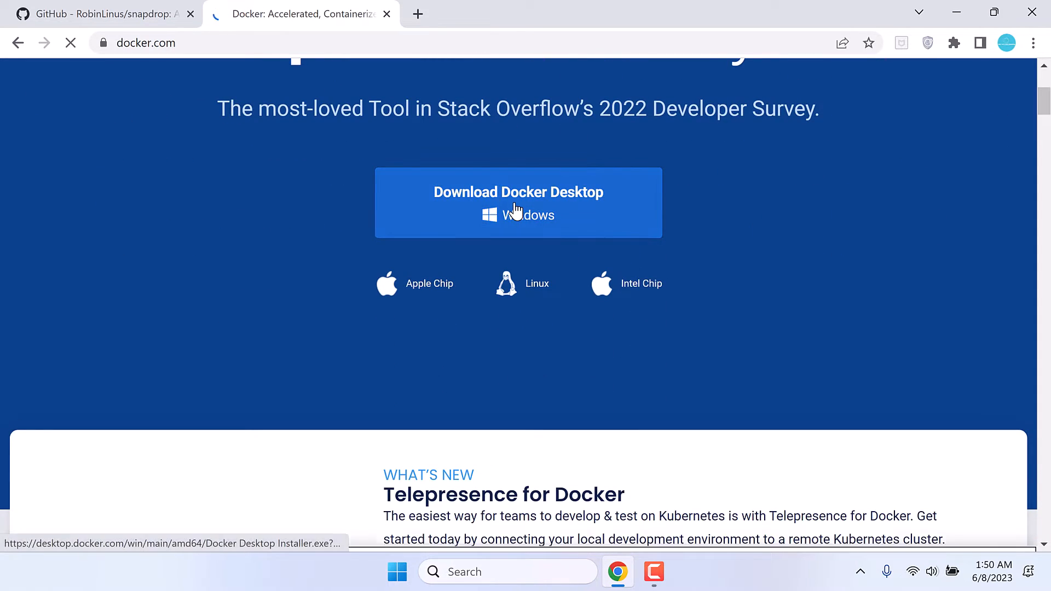
left_click(514, 209)
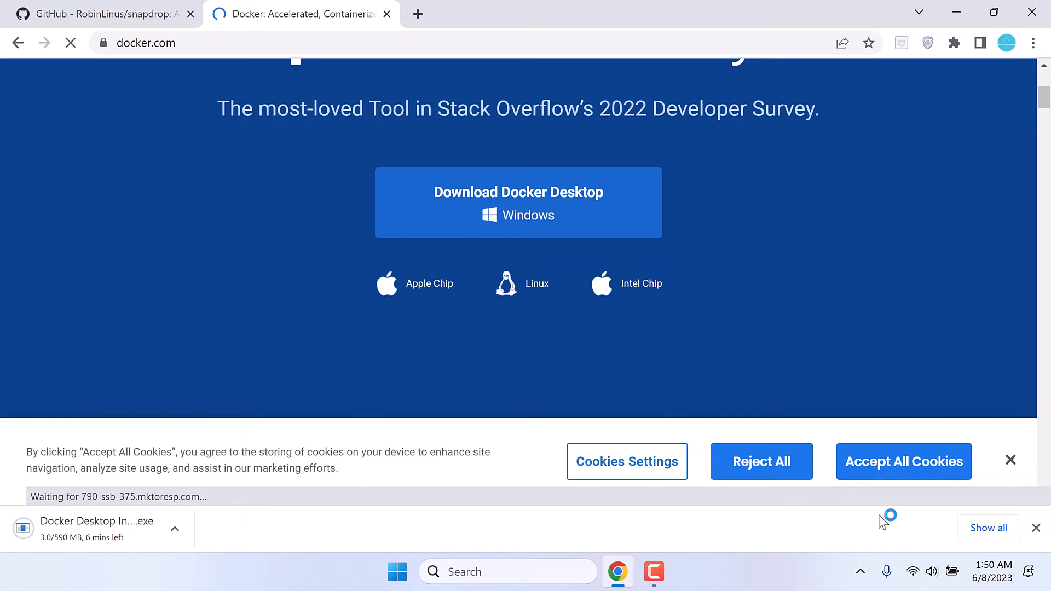
Run the downloaded Docker Desktop Installer from its folder and close File Explorer
left_click(986, 528)
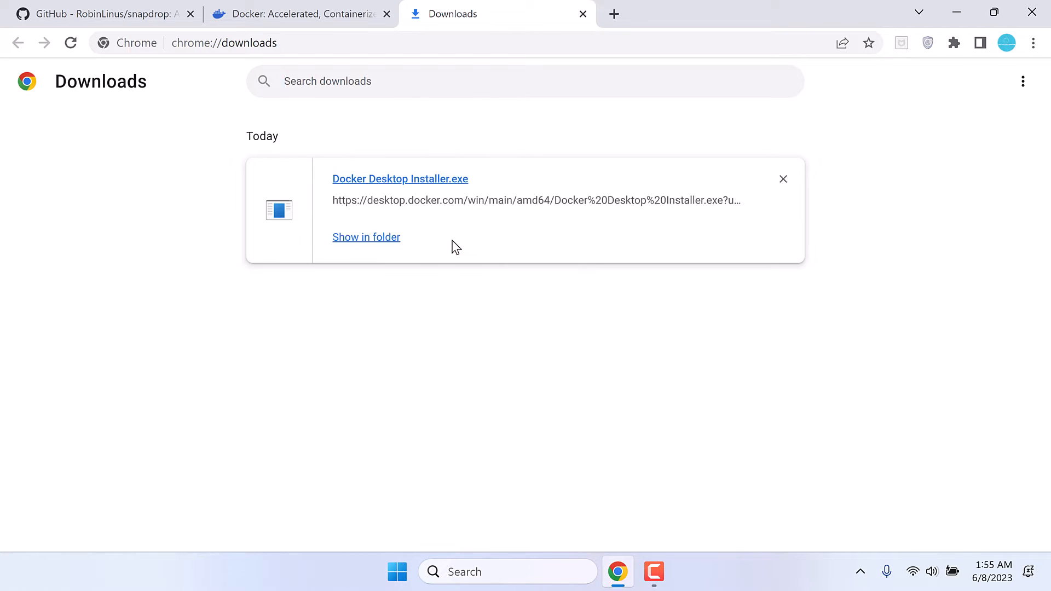
left_click(367, 237)
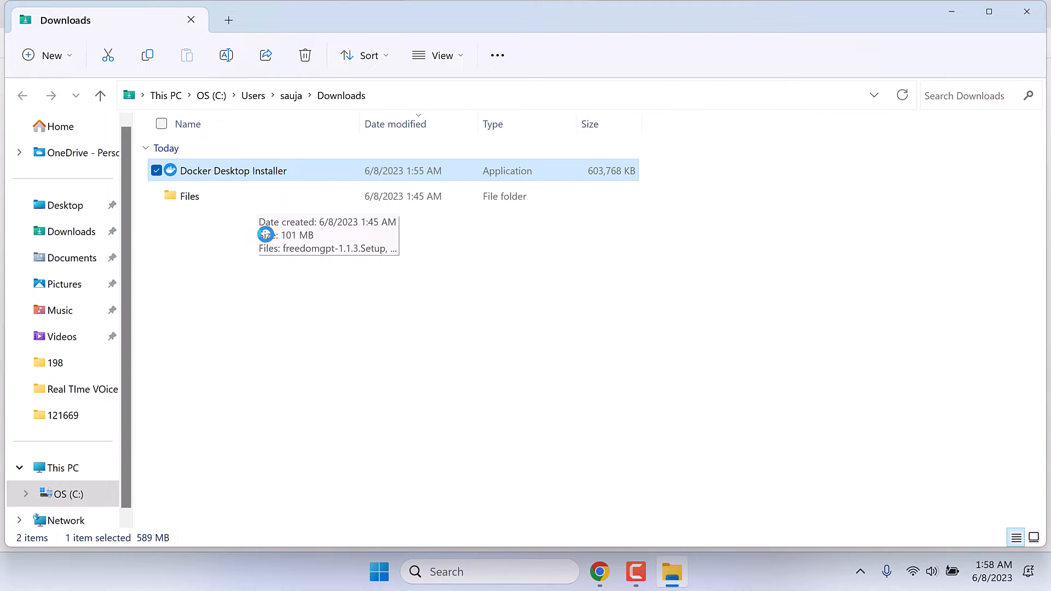
left_click(497, 11)
left_click(1035, 17)
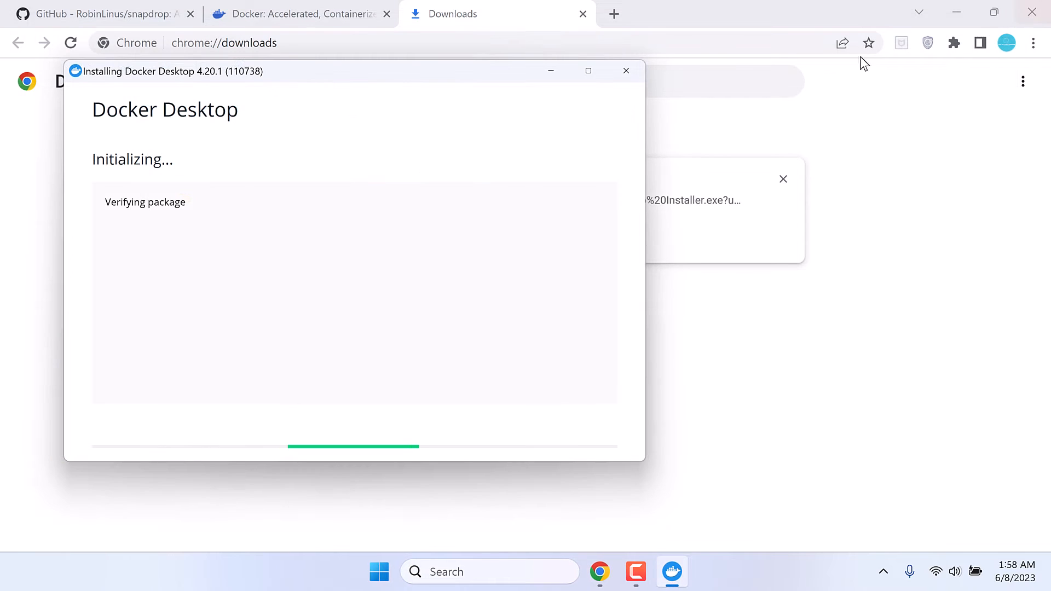
Close the Downloads and Docker pages in Chrome and minimize the browser to reveal the installer
left_click(481, 25)
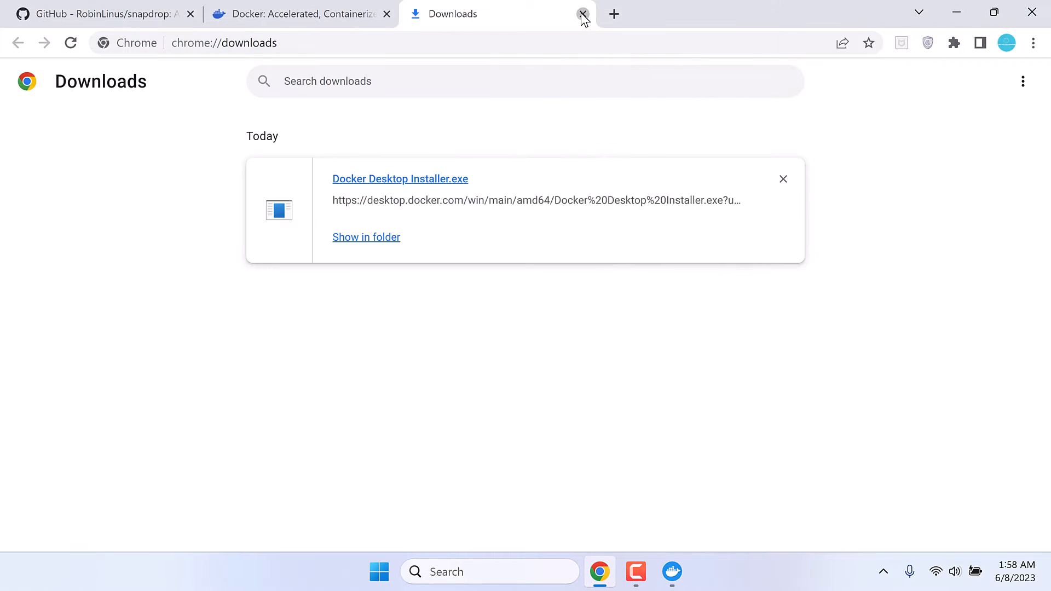
left_click(582, 14)
left_click(389, 14)
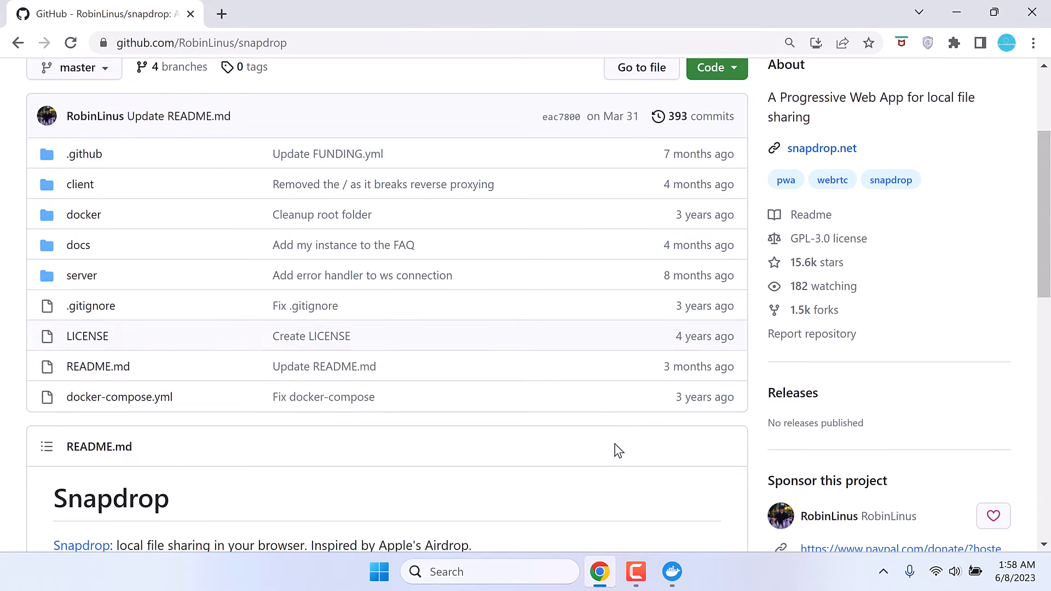
left_click(956, 11)
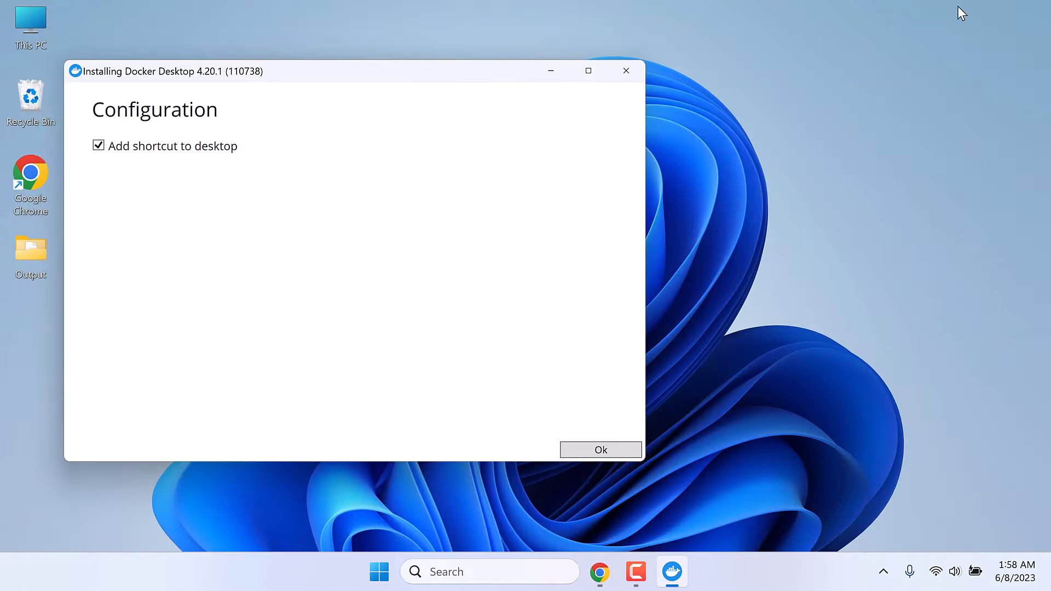
Install Docker Desktop with the desktop shortcut option enabled and restart Windows to complete the installation
left_click_drag(474, 71, 662, 75)
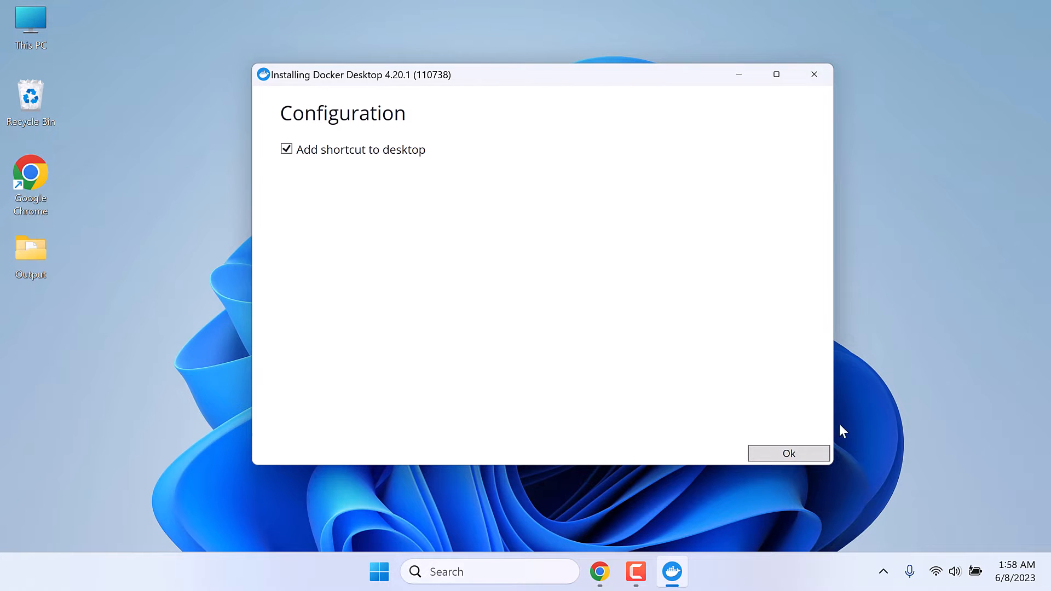
left_click(804, 452)
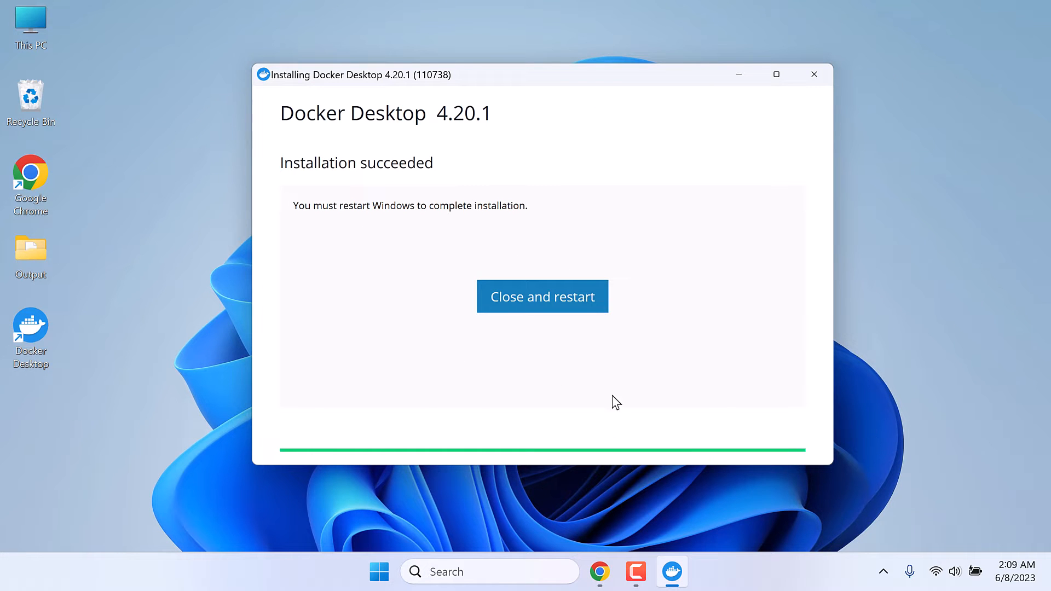
left_click(584, 305)
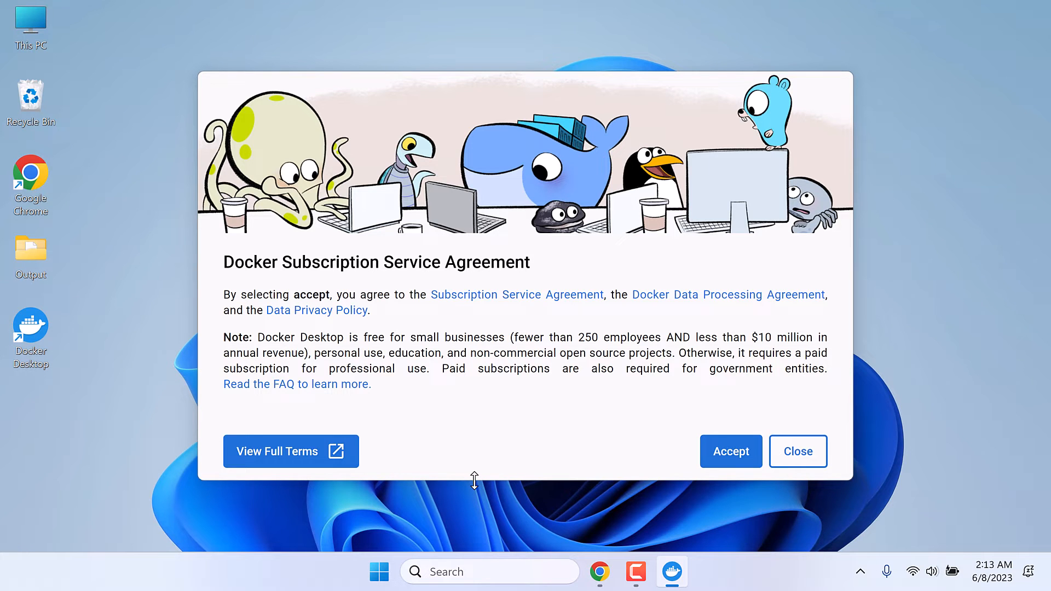
Accept the Docker Subscription Service Agreement and launch Docker Desktop from the desktop
left_click(755, 452)
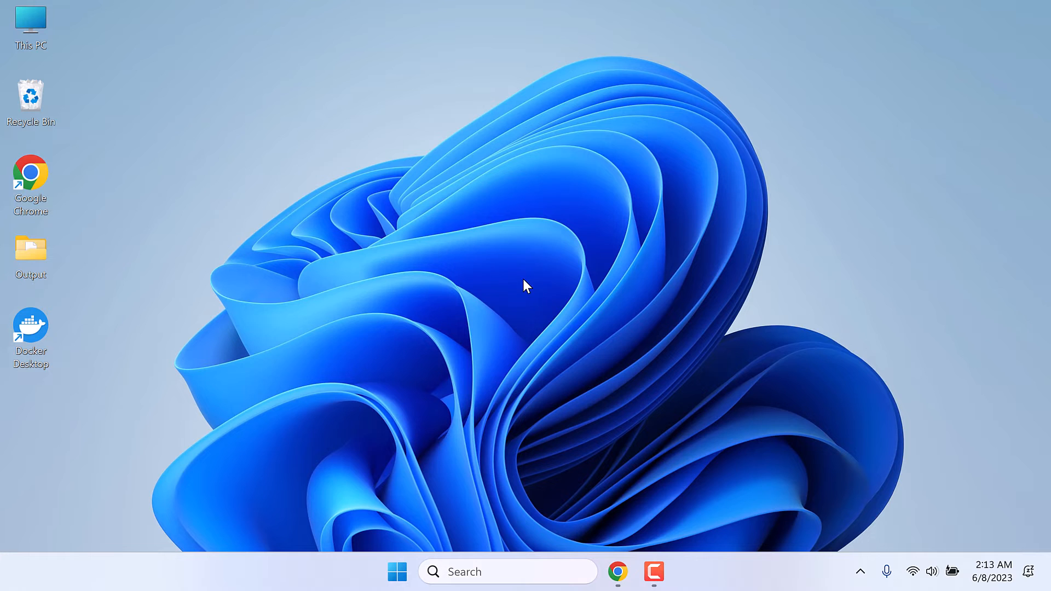
double_click(42, 325)
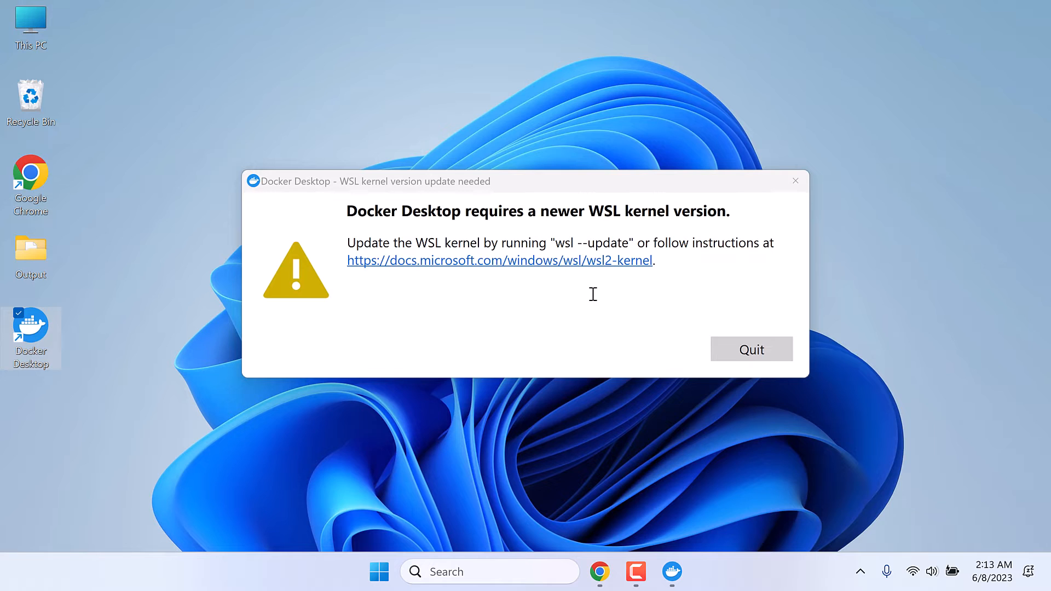
Copy the WSL kernel instructions link from the Docker Desktop warning and quit Docker Desktop
left_click_drag(657, 264, 375, 265)
key("ctrl+c")
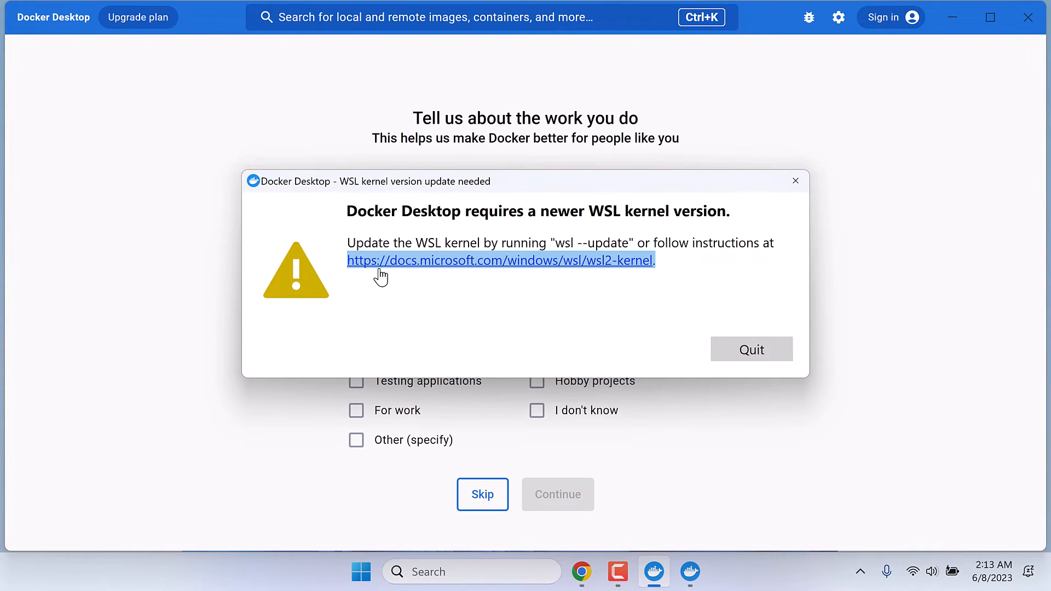
left_click(757, 353)
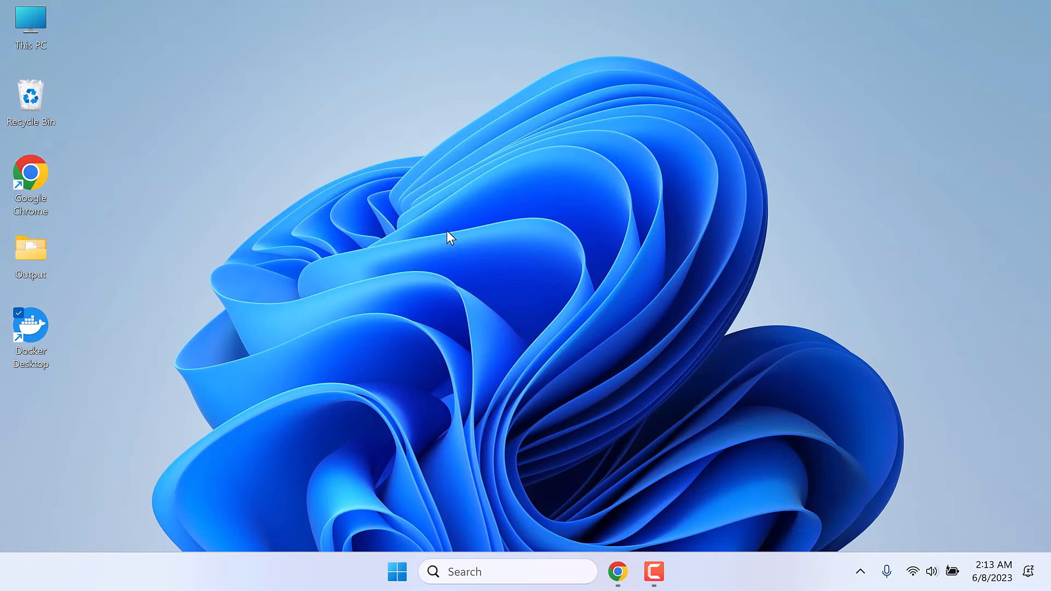
Open the copied wsl2-kernel link in a new Chrome tab and download the WSL2 Linux kernel update package for x64 machines
left_click(618, 571)
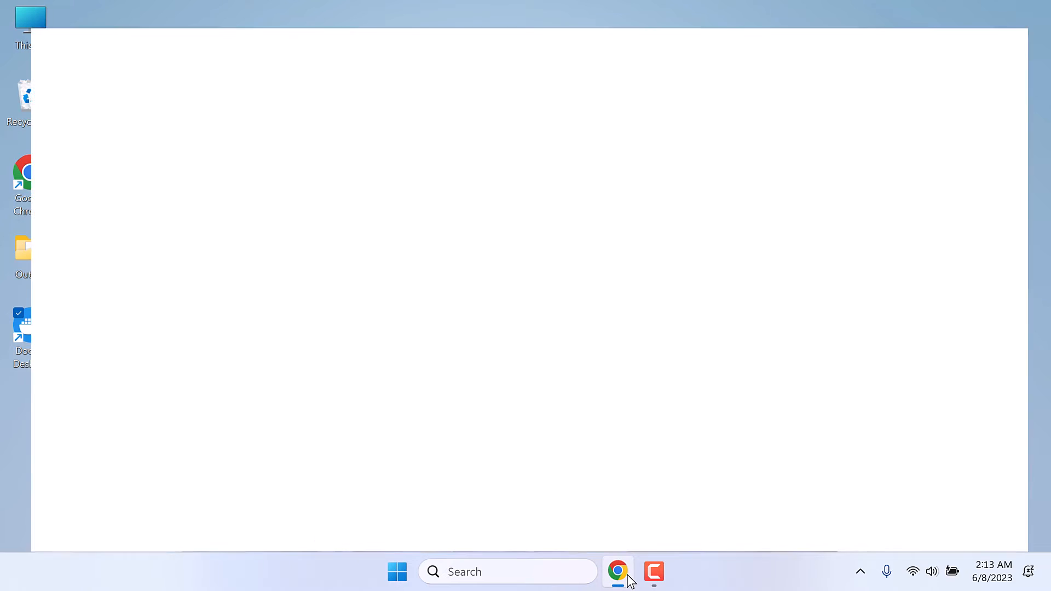
left_click(221, 13)
key("ctrl+v")
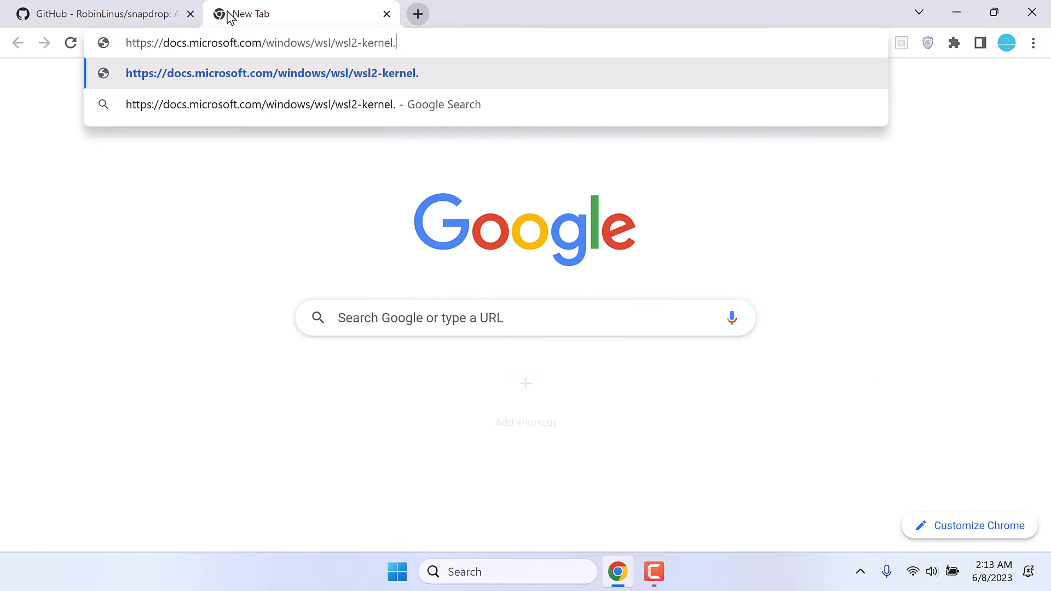
key("Return")
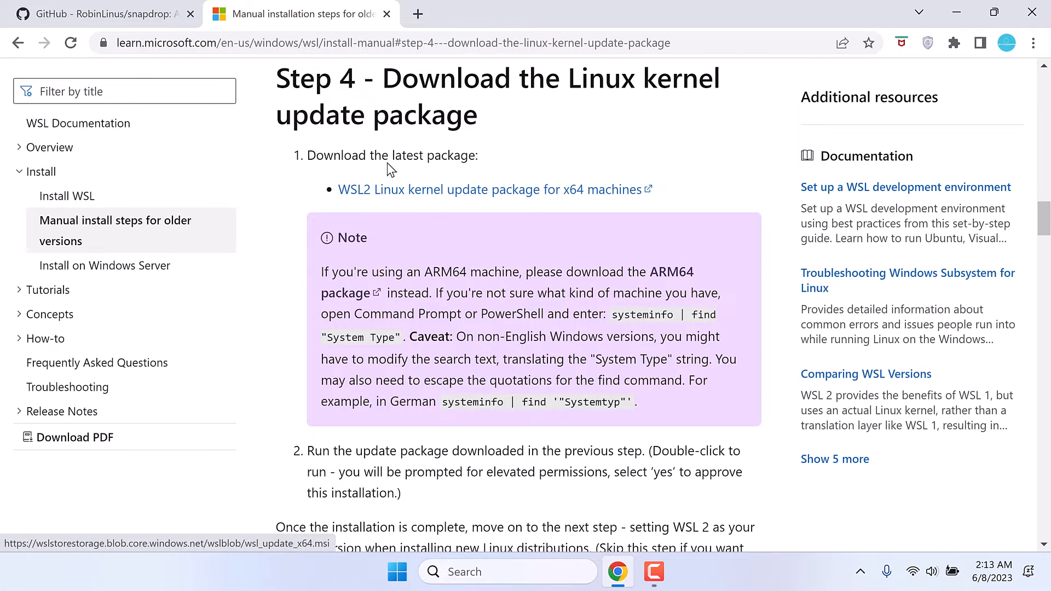
left_click(470, 190)
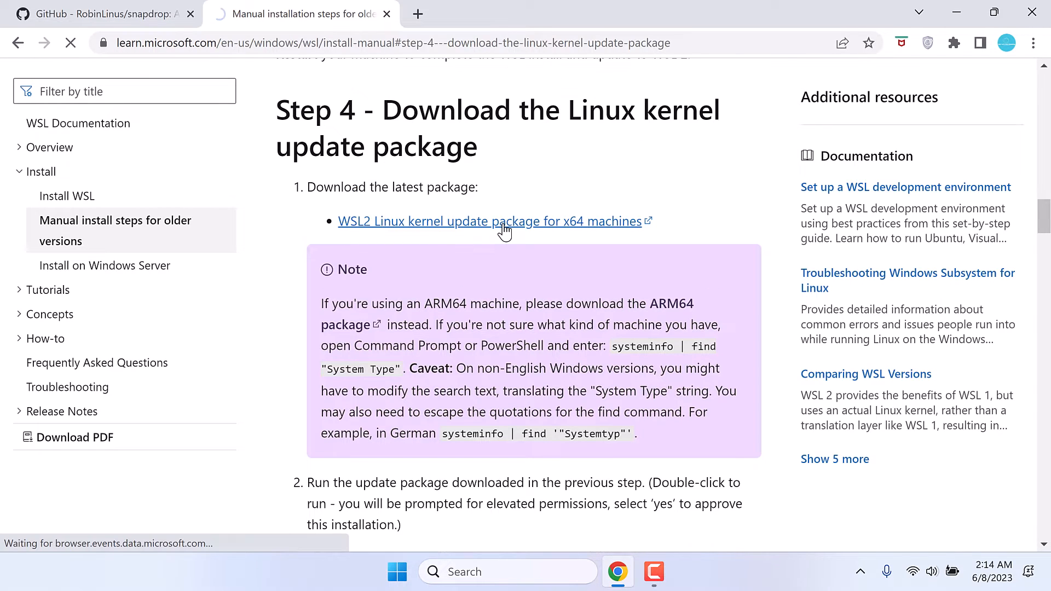
left_click(503, 230)
Close the Microsoft instructions page and show the downloaded wsl_update_x64.msi in its folder
left_click(1001, 539)
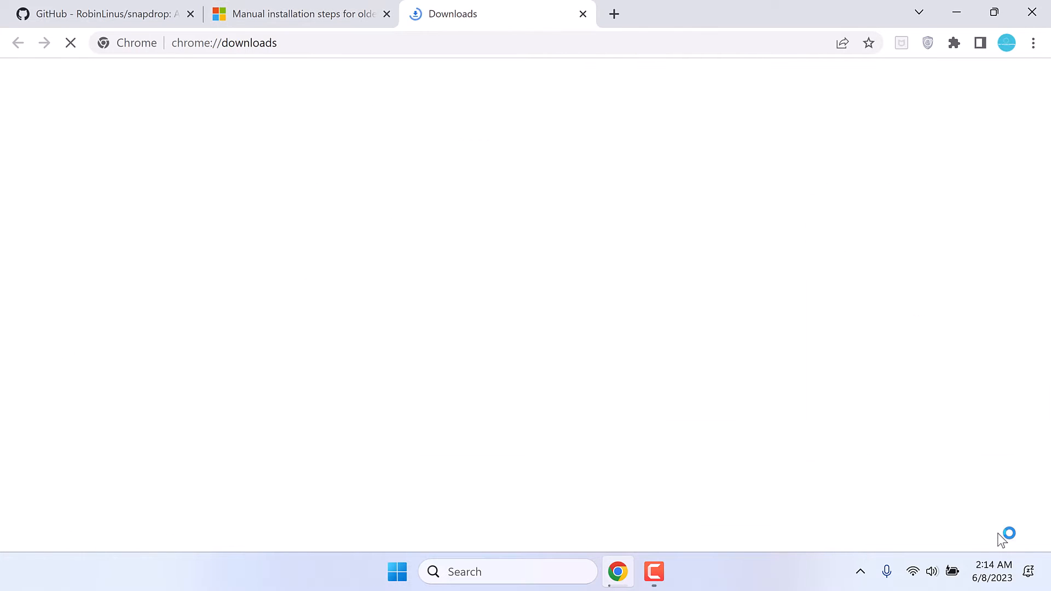
left_click(386, 13)
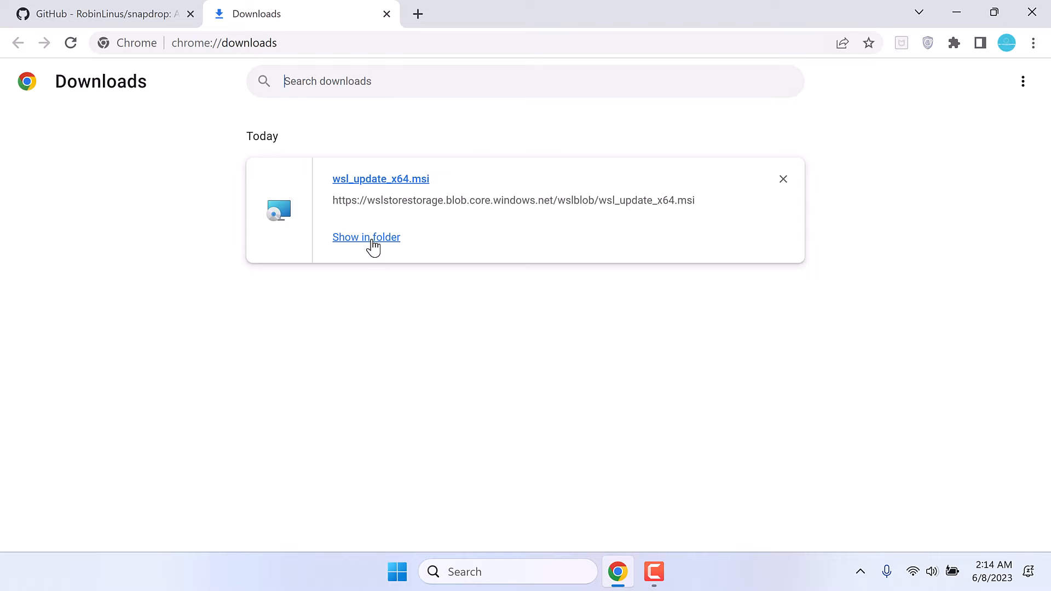
left_click(372, 246)
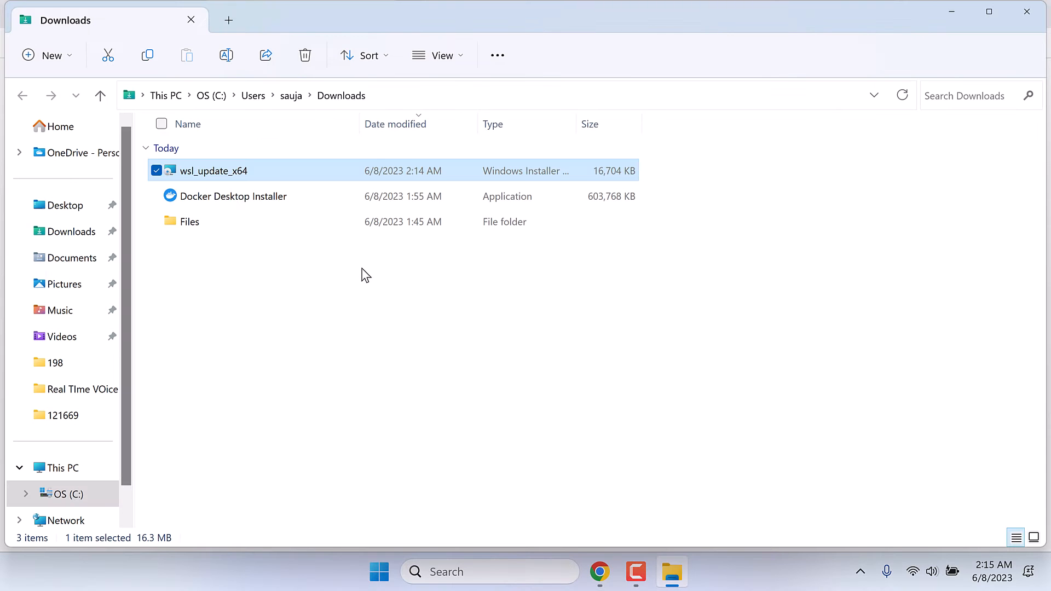
Run wsl_update_x64 and complete the Windows Subsystem for Linux Update setup wizard
double_click(213, 170)
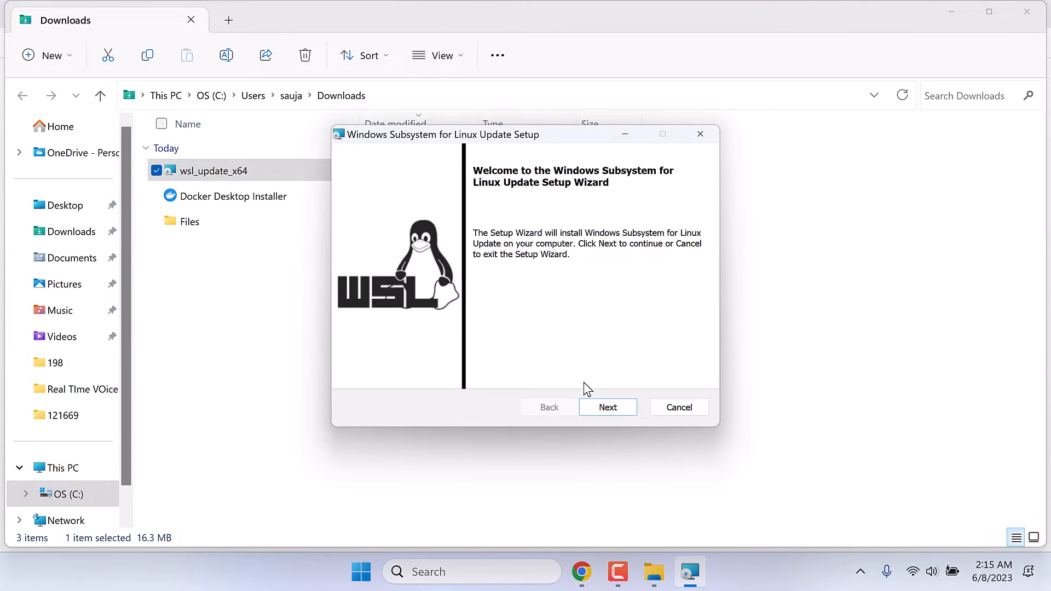
left_click(629, 414)
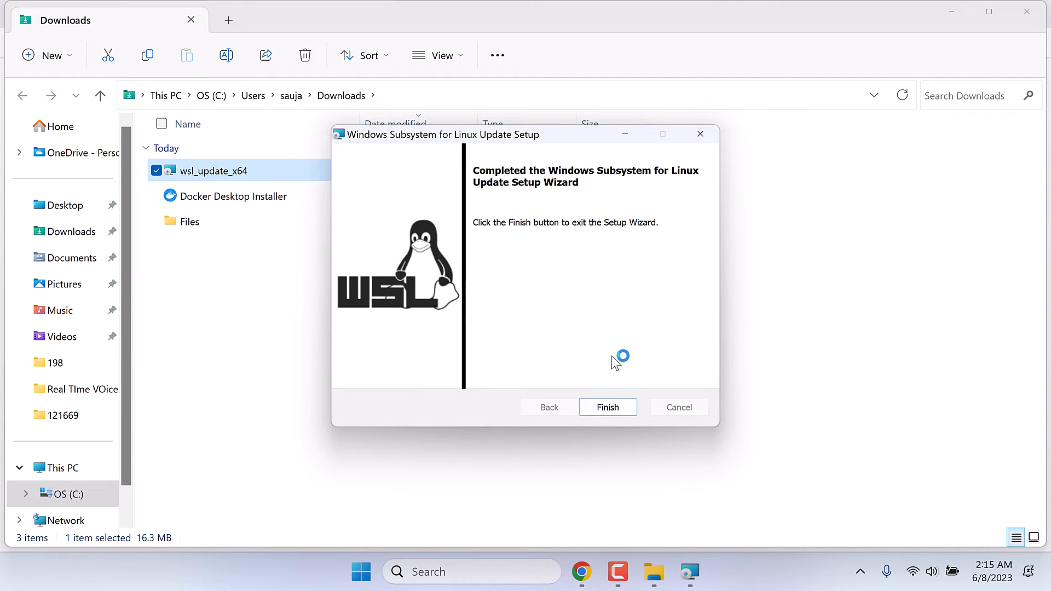
left_click(608, 407)
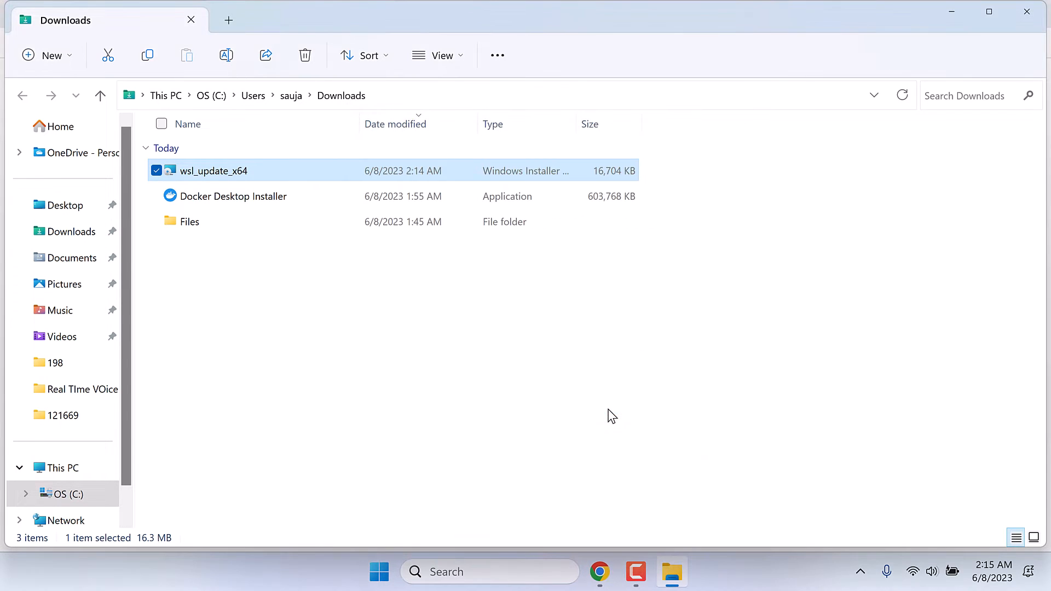
Close File Explorer and the browser's Downloads page, leaving the GitHub repository open, and minimize Chrome
left_click(1027, 10)
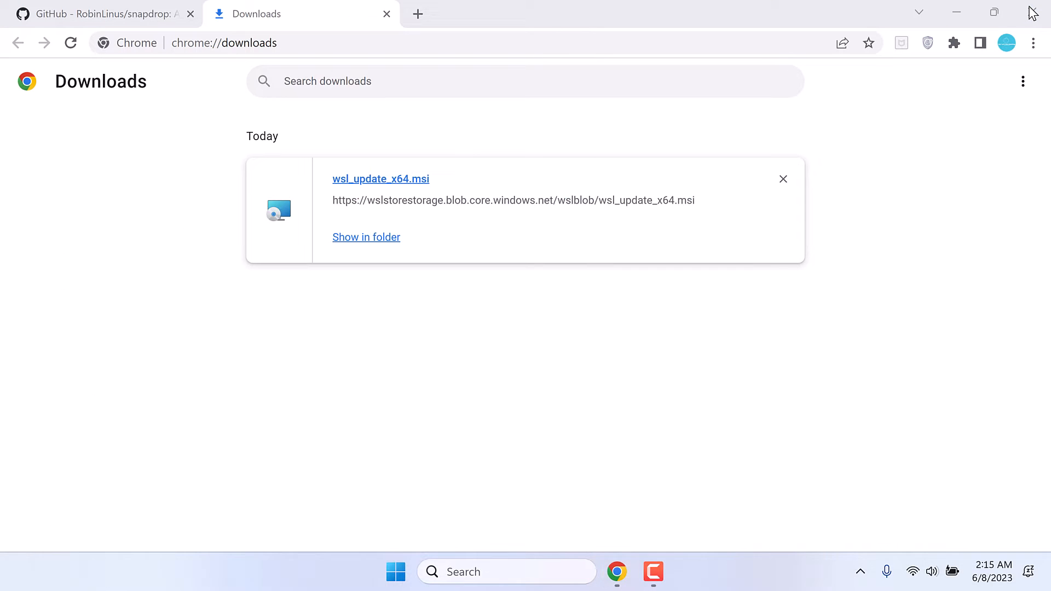
left_click(387, 14)
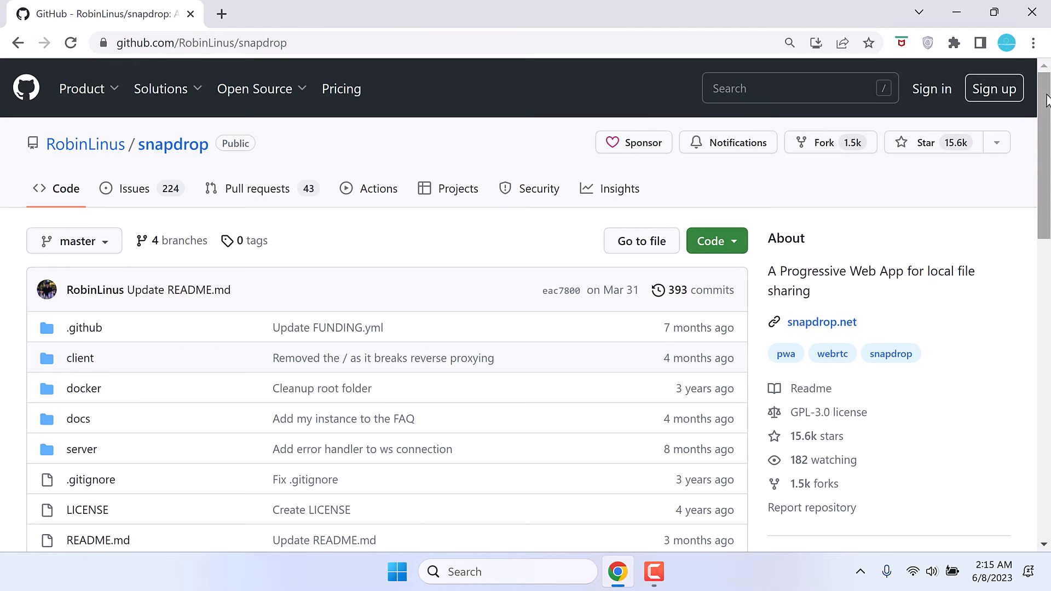
left_click(962, 7)
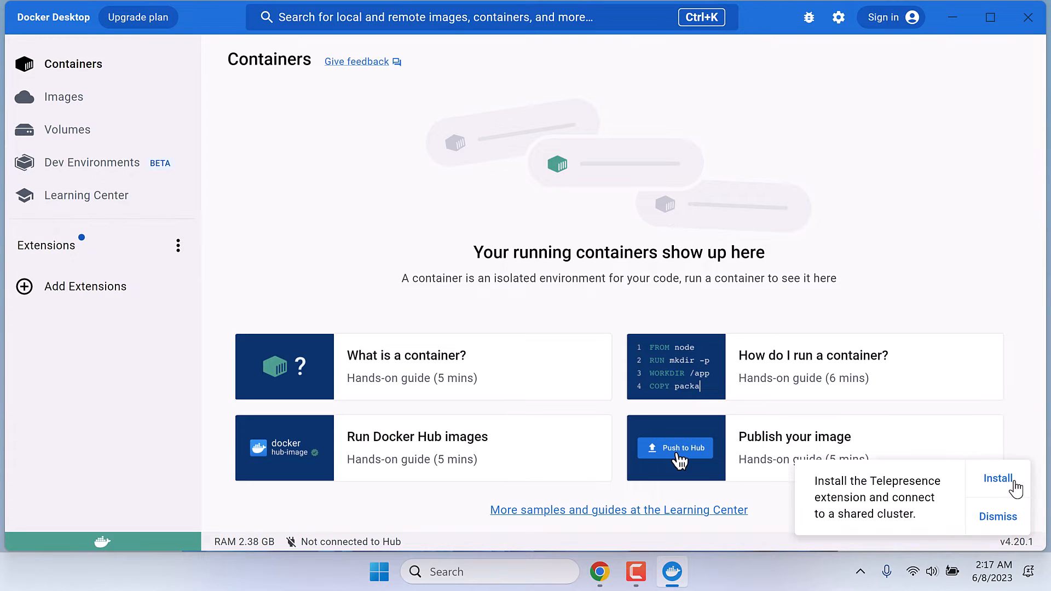
Dismiss the Telepresence extension offer, minimize Docker Desktop and open Command Prompt
left_click(997, 517)
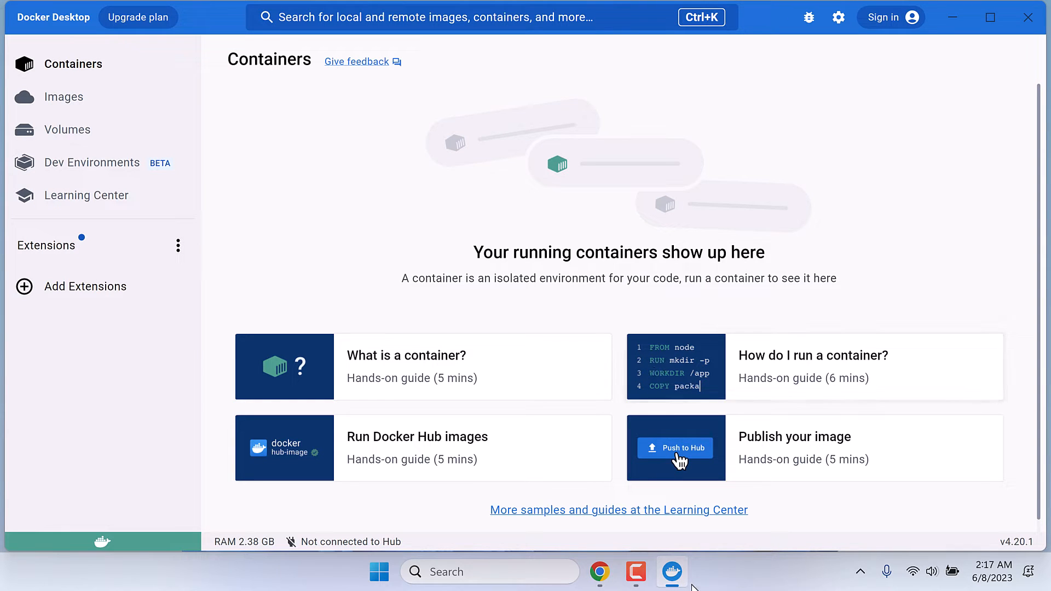
left_click(672, 573)
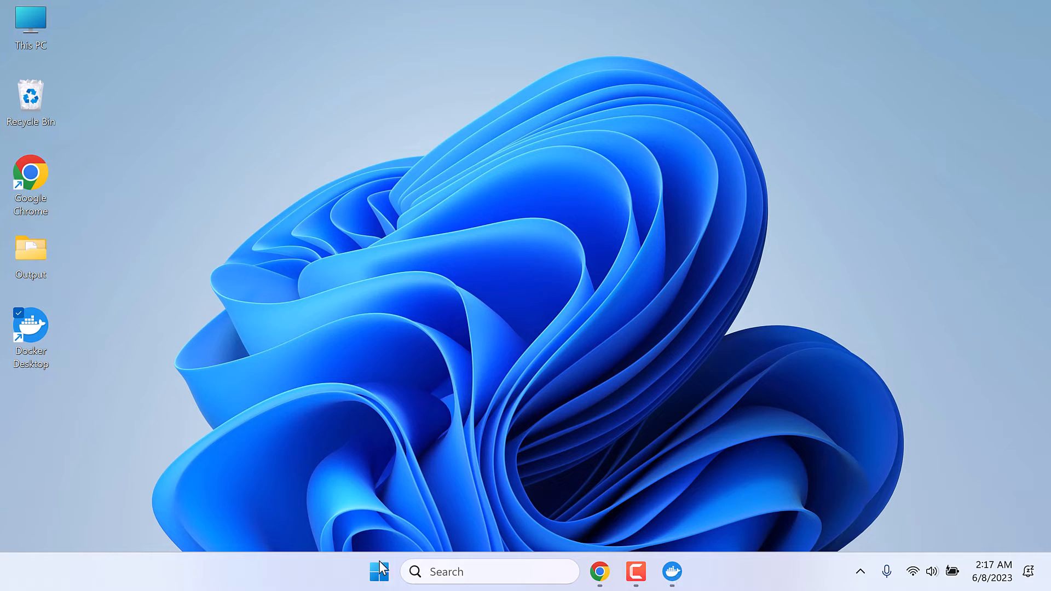
left_click(375, 570)
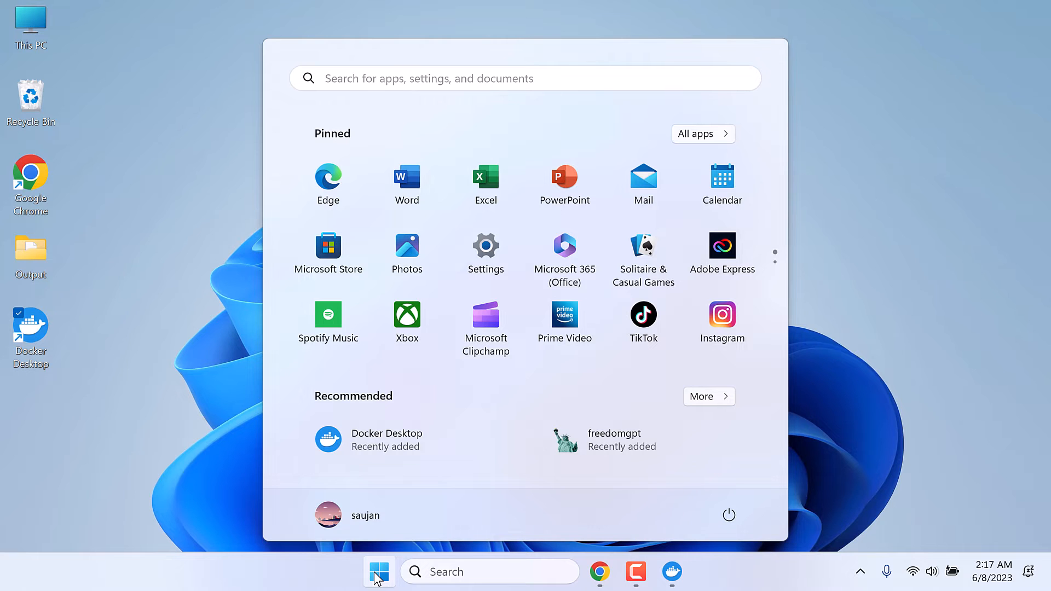
type("cmd")
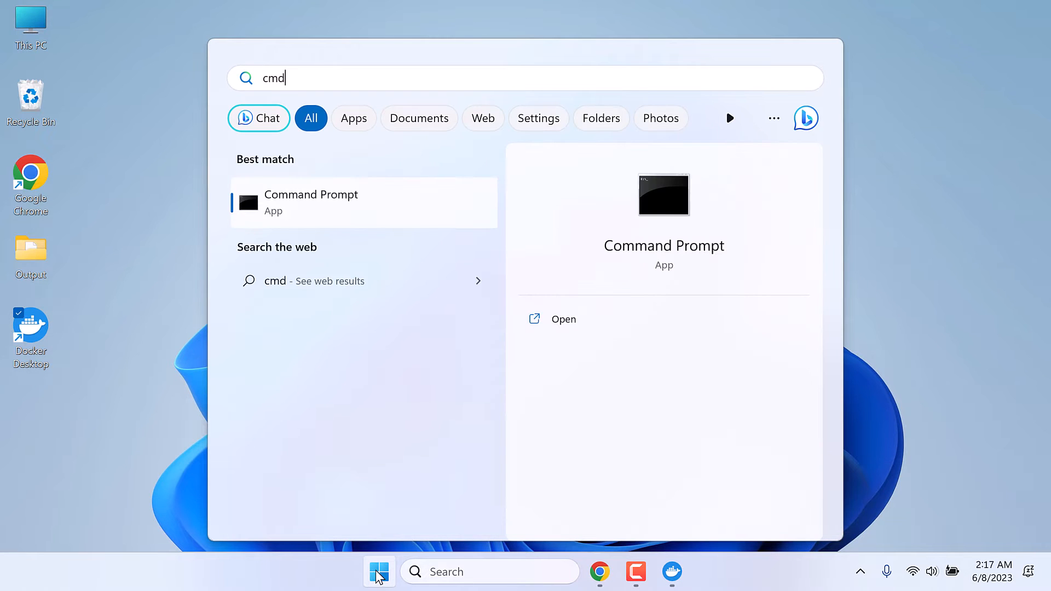
left_click(347, 213)
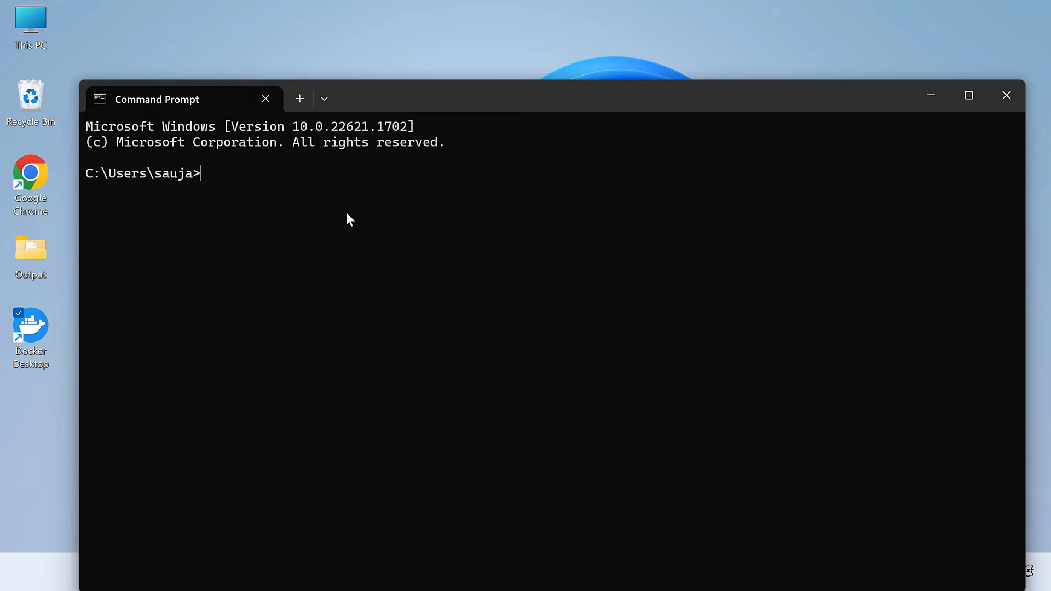
Run docker version to check the Docker installation, and maximize the Command Prompt window
type("docker c")
key("BackSpace")
type("version")
key("Return")
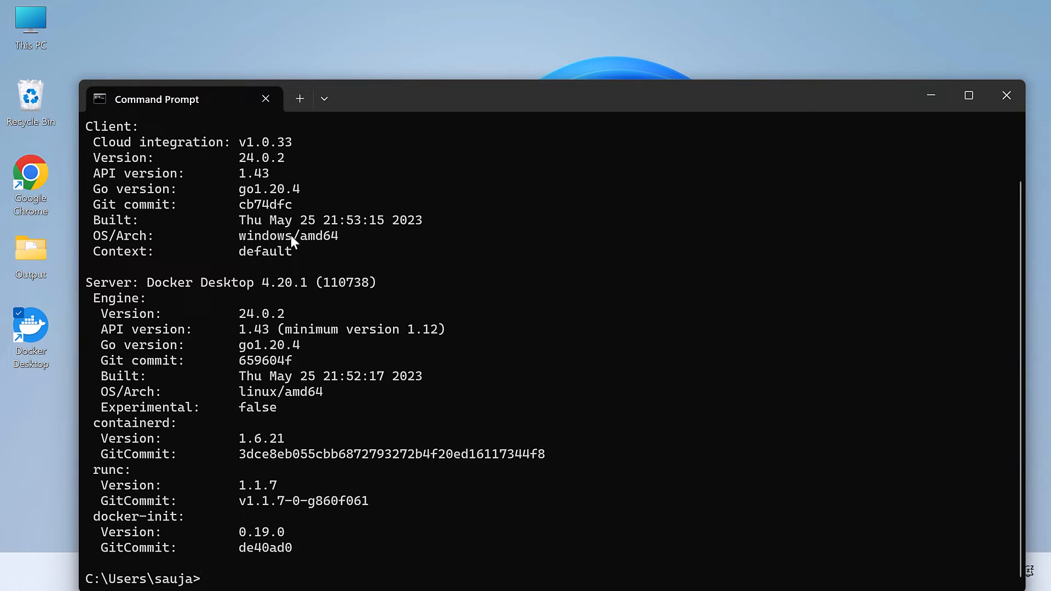
left_click(970, 97)
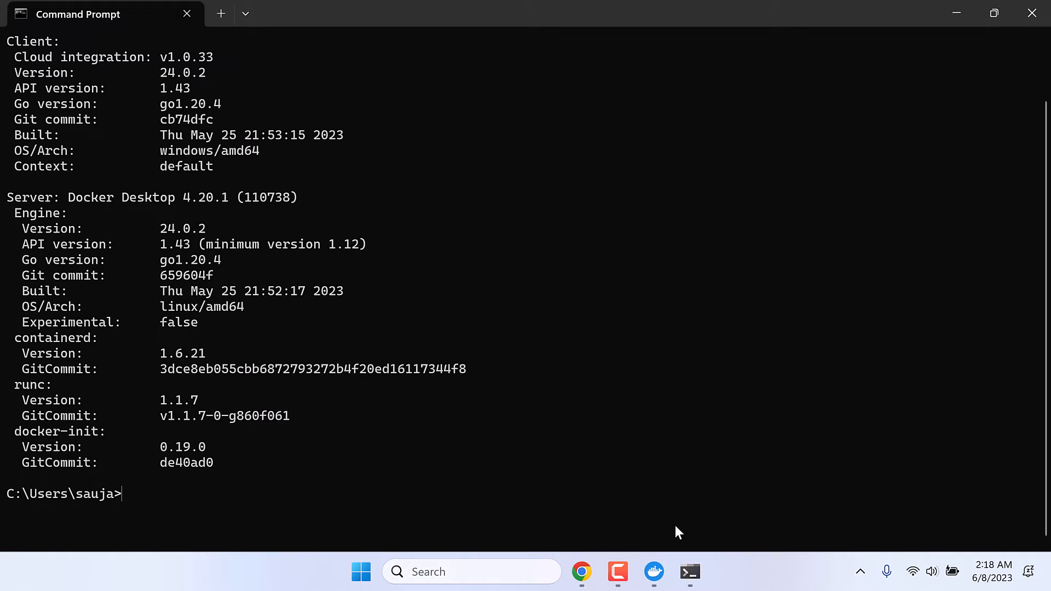
Switch to Chrome and download the RobinLinus/snapdrop repository's source code as a ZIP file
left_click(582, 572)
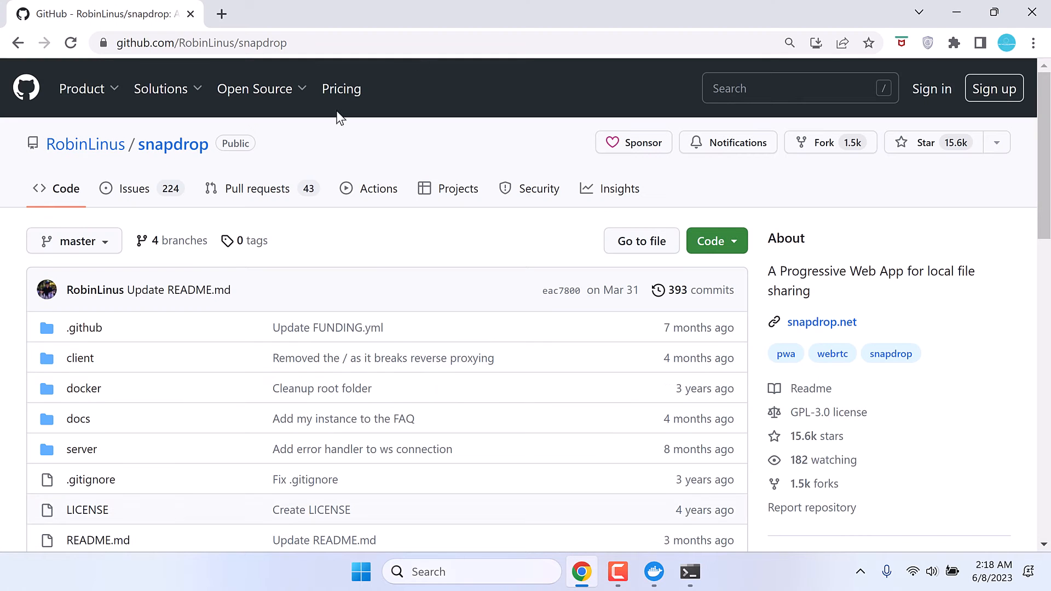
scroll(258, 210, "down", 2)
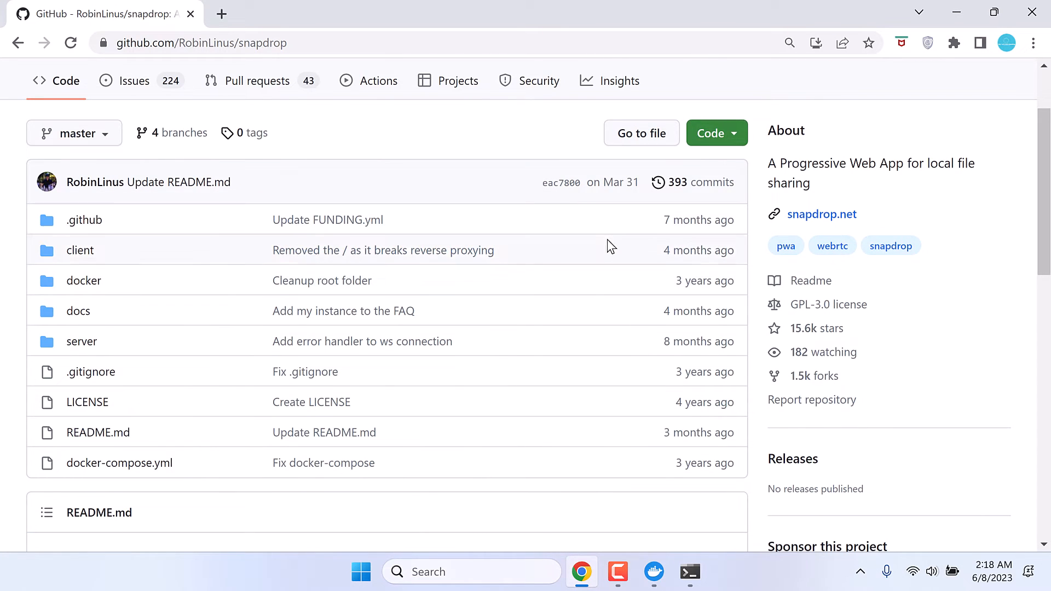
left_click(744, 134)
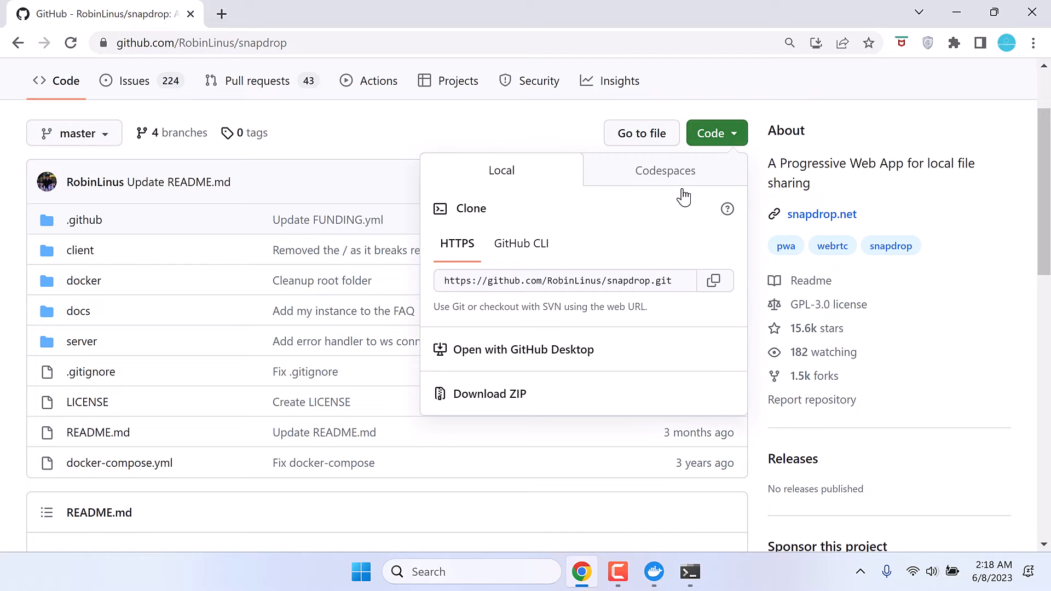
left_click(500, 396)
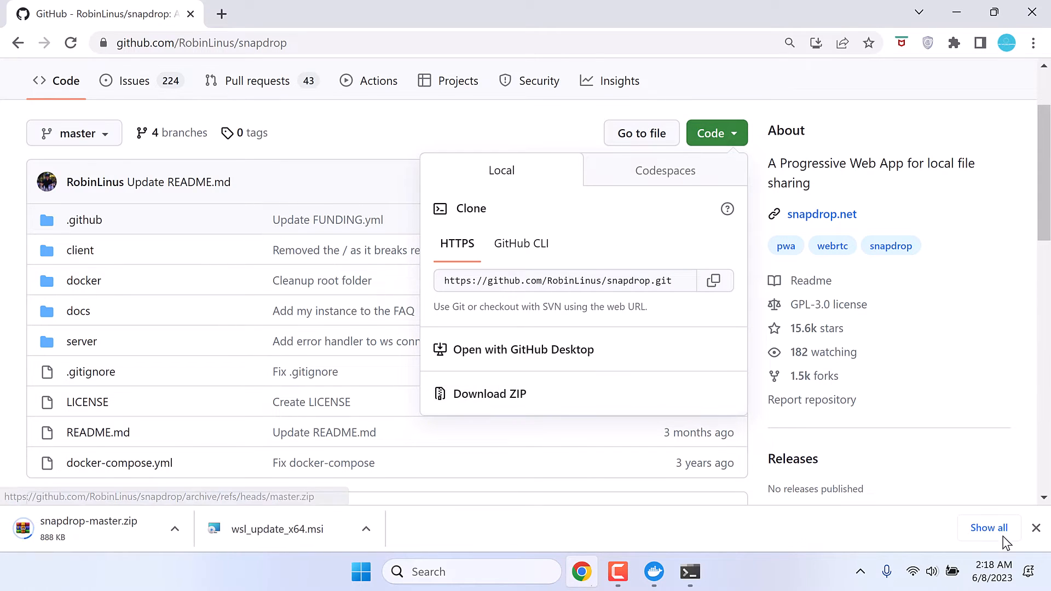
Show the downloaded snapdrop-master.zip in its folder and open the archive in WinRAR, closing the extra WinRAR window
left_click(989, 528)
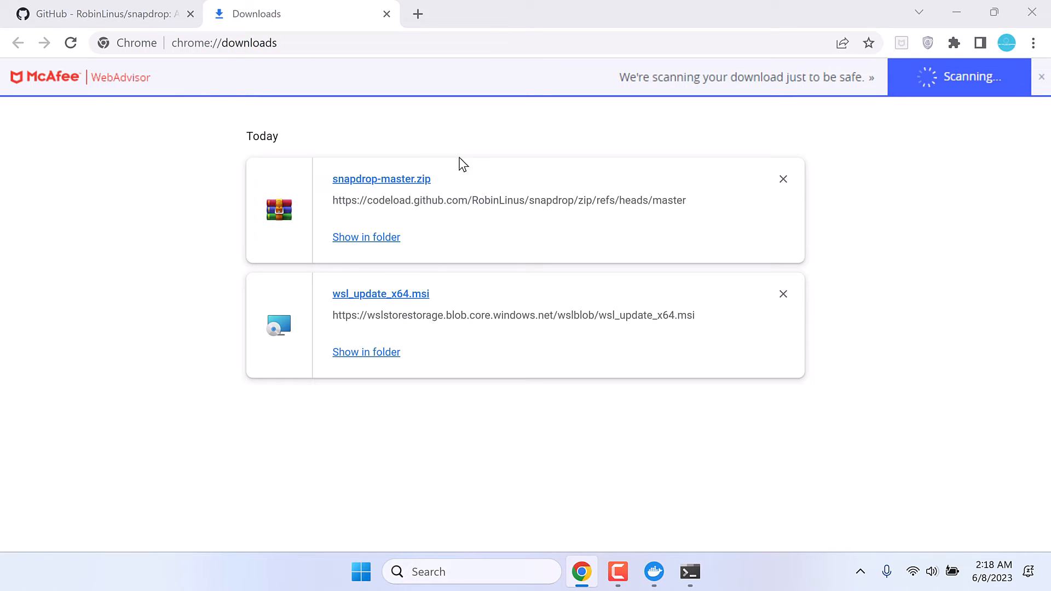
left_click(393, 239)
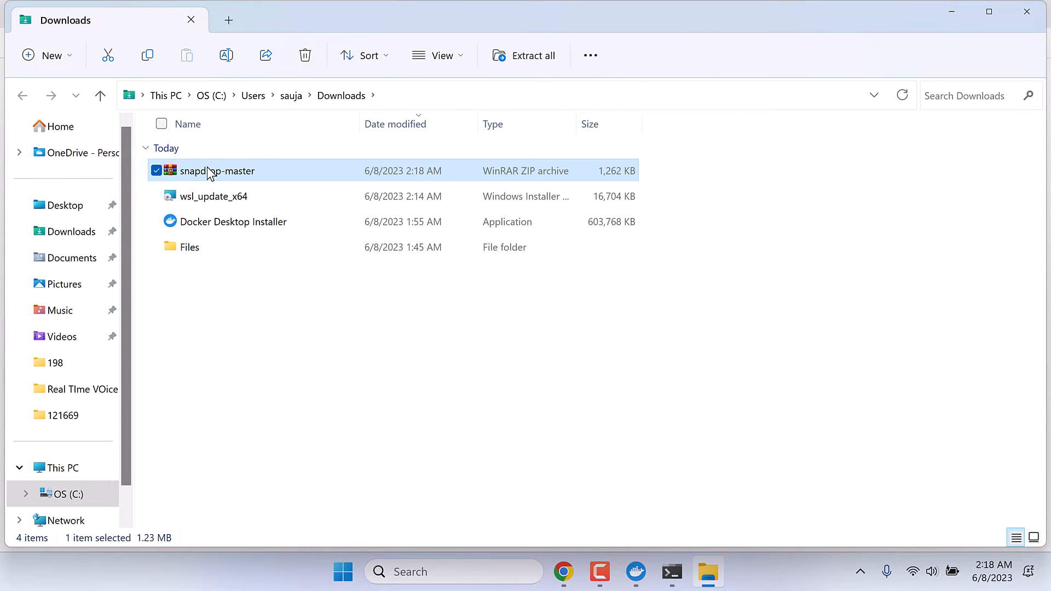
double_click(216, 176)
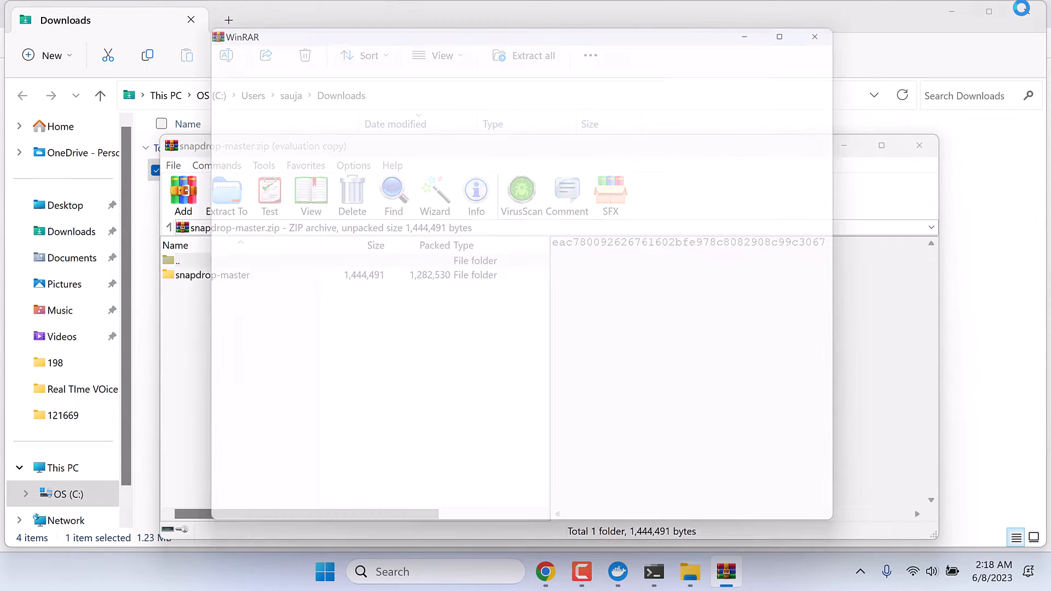
left_click(838, 24)
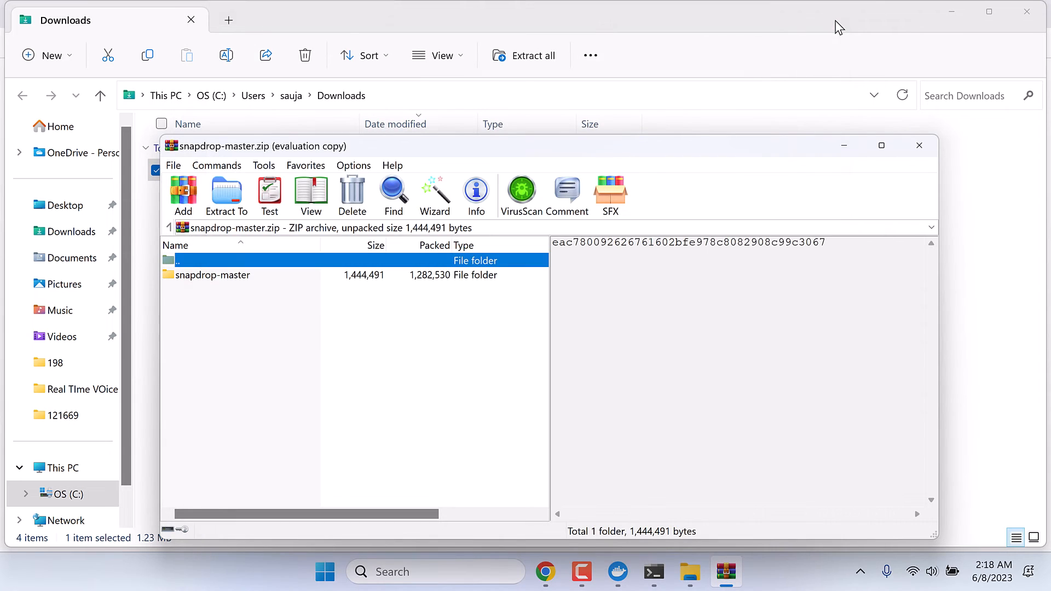
Close File Explorer and Chrome, extract the snapdrop-master folder from the archive to the desktop, and close WinRAR
left_click(1025, 13)
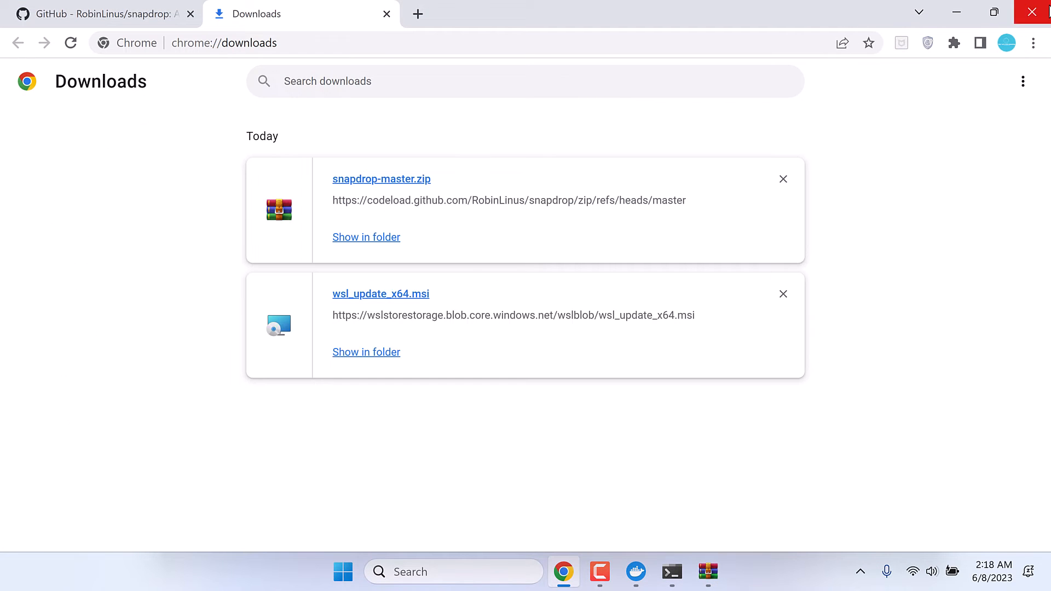
left_click(1047, 12)
left_click(958, 15)
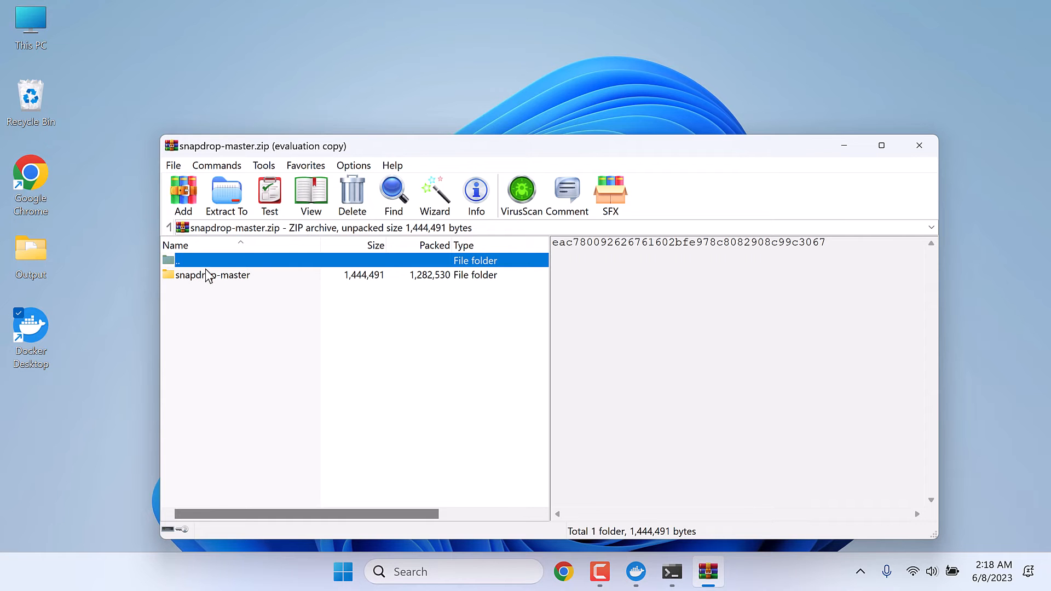
left_click_drag(208, 276, 305, 85)
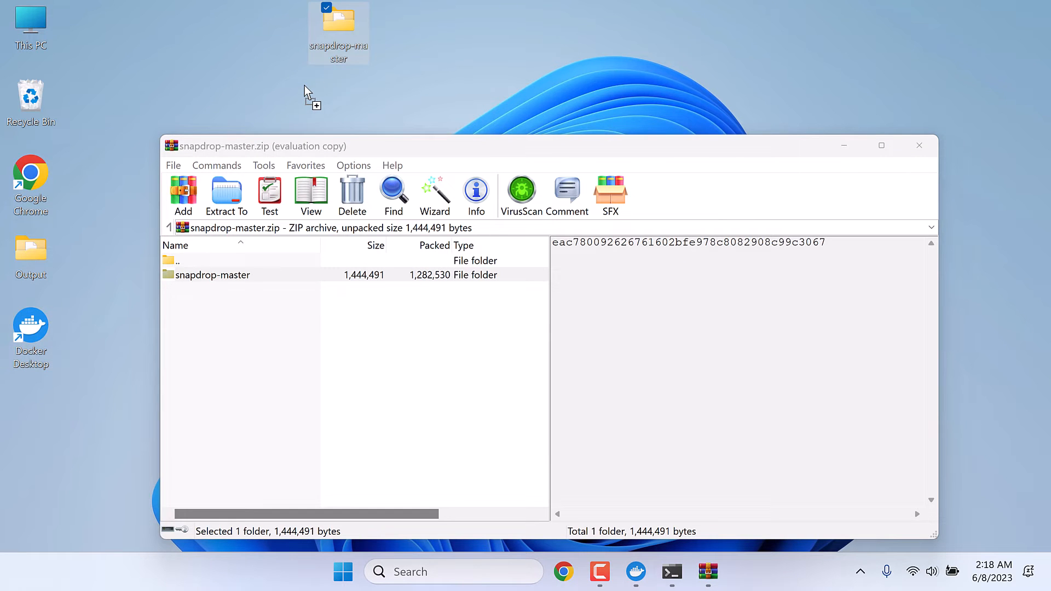
left_click(922, 146)
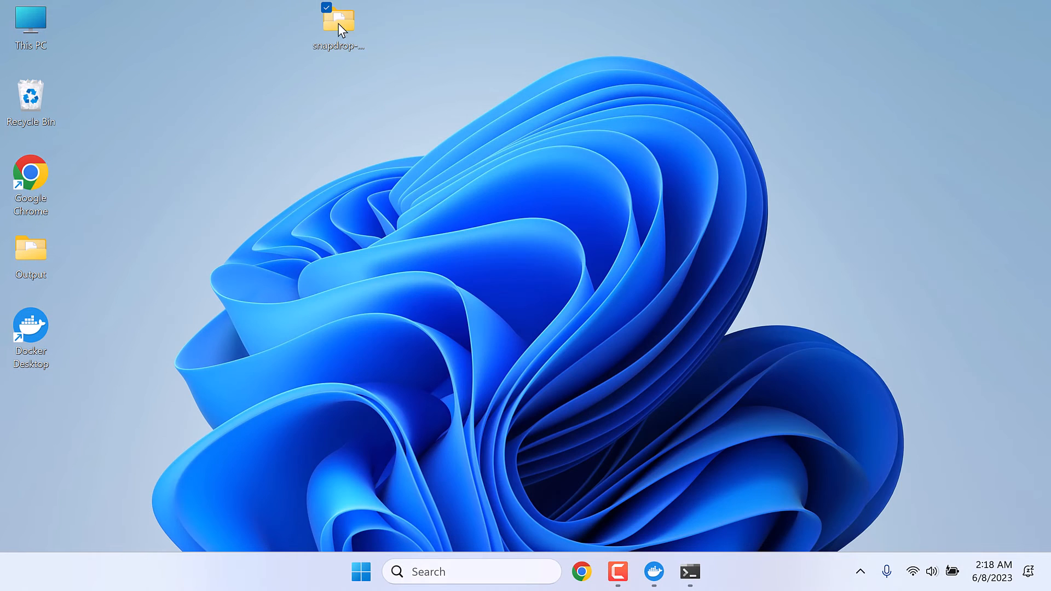
Begin a cd command in Command Prompt and copy the full path of the desktop's snapdrop-master folder from File Explorer
left_click(689, 571)
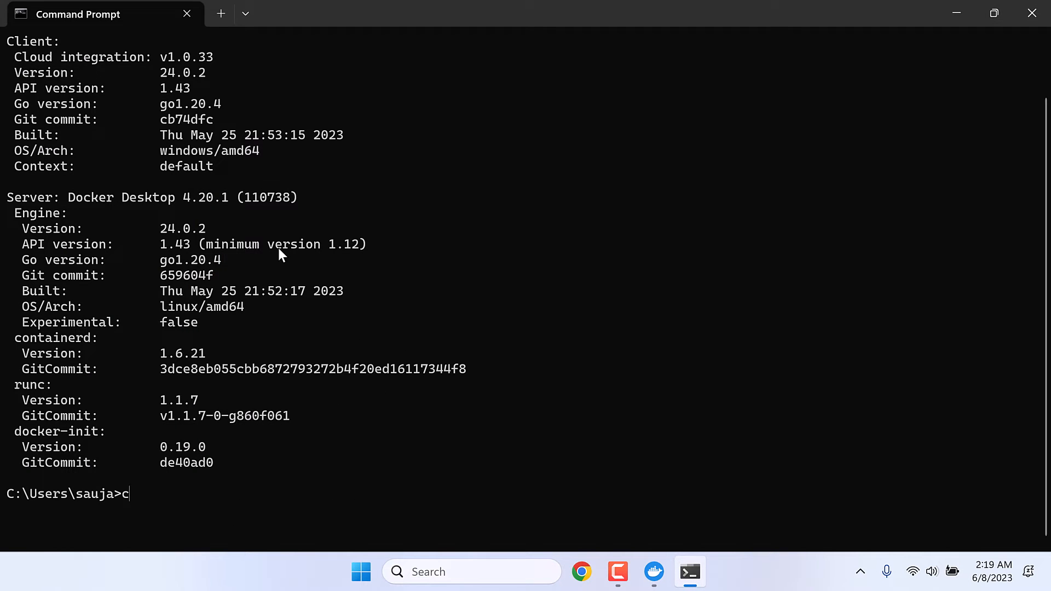
left_click(958, 12)
double_click(327, 29)
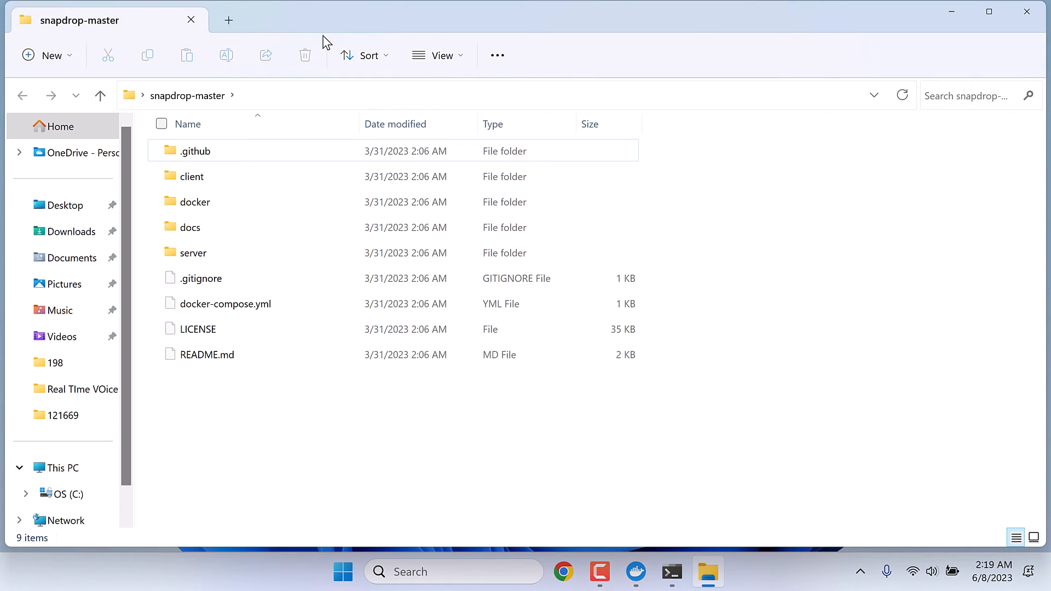
left_click(273, 96)
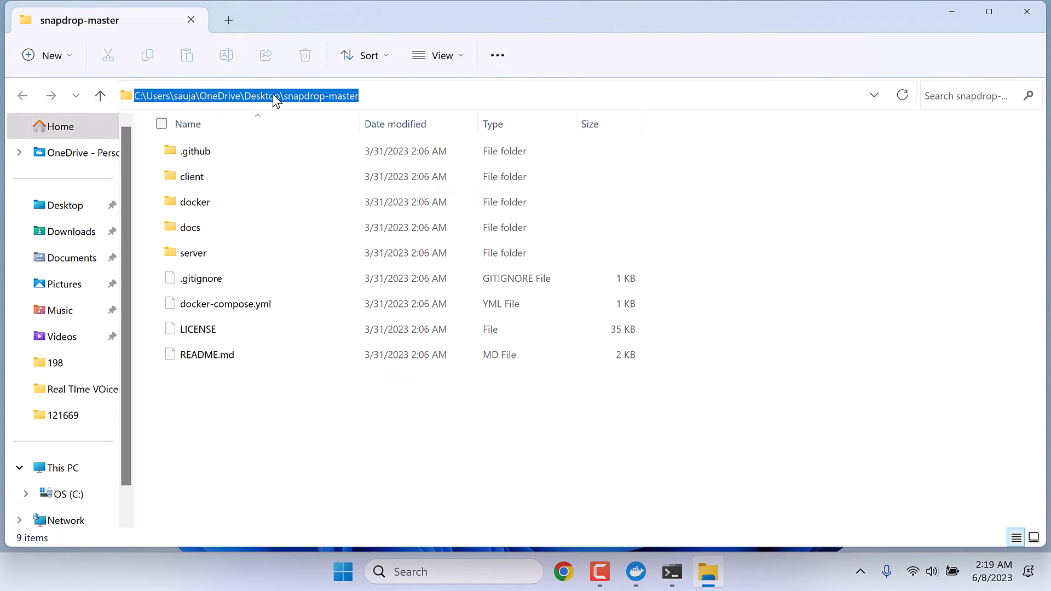
right_click(317, 96)
left_click(262, 144)
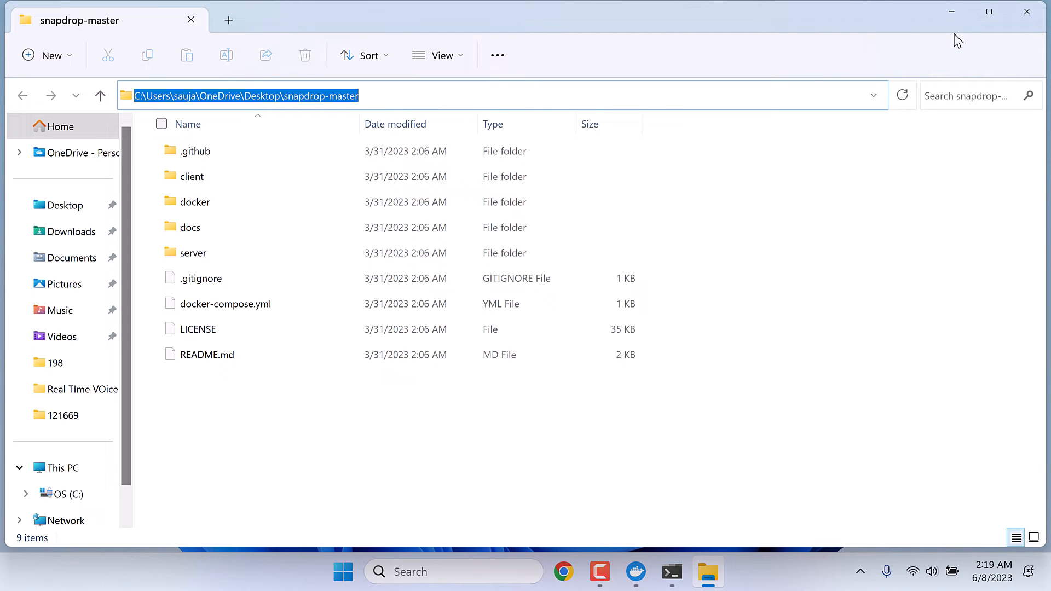
left_click(1027, 11)
Complete the cd command in Command Prompt with the copied path to change into the snapdrop-master folder
left_click(690, 571)
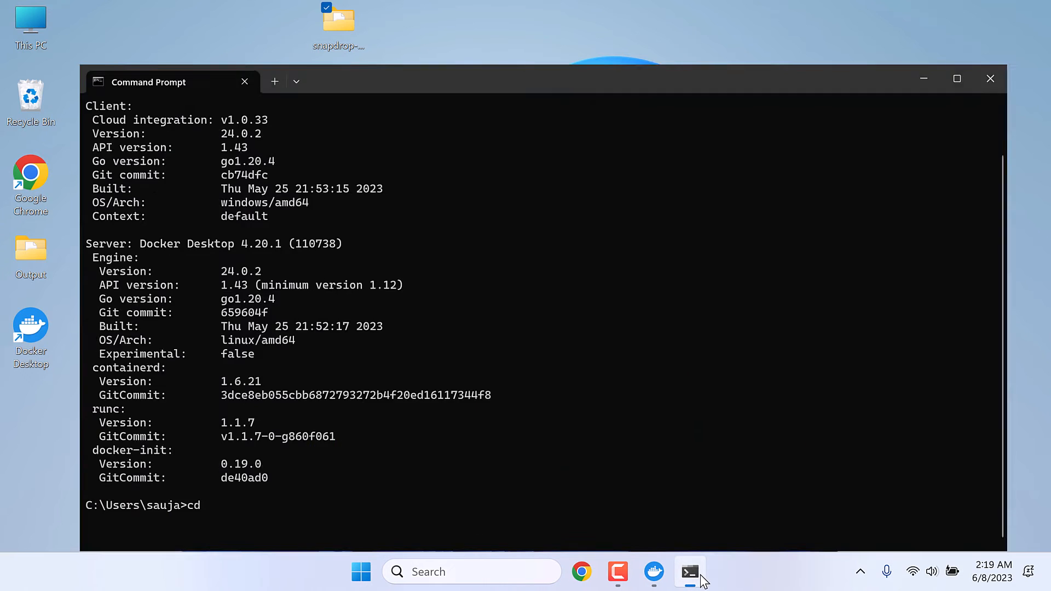
key("ctrl+v")
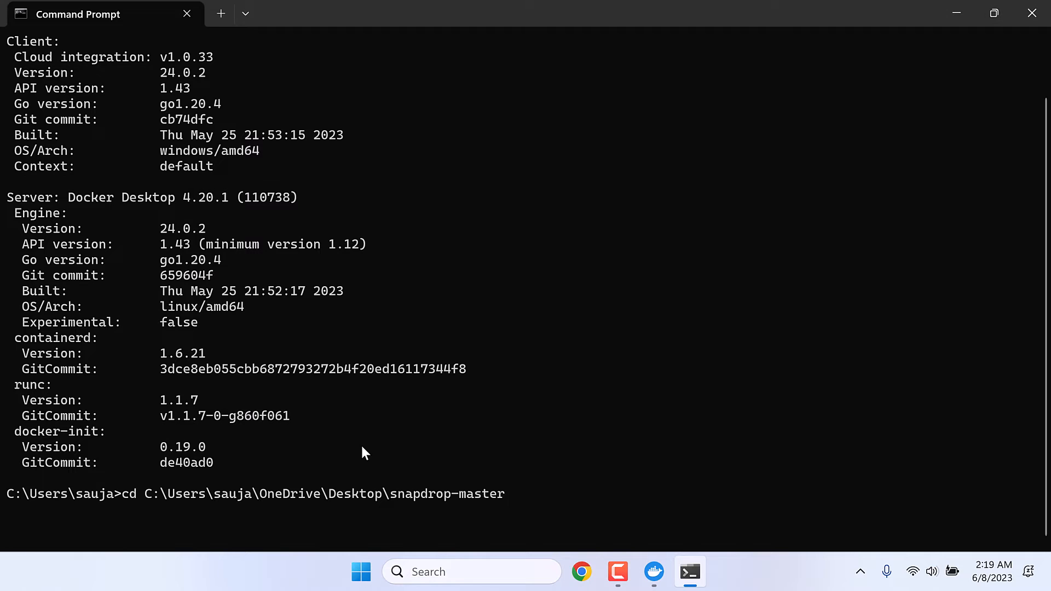
key("Return")
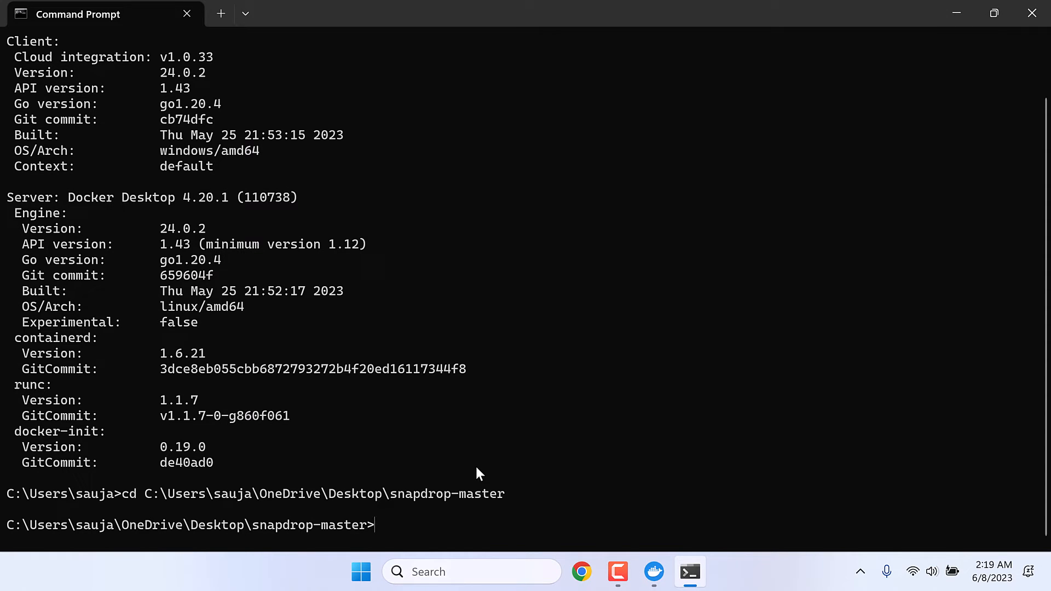
Try to start the containers with docker-composer up -d from the snapdrop-master folder
type("docker-composer")
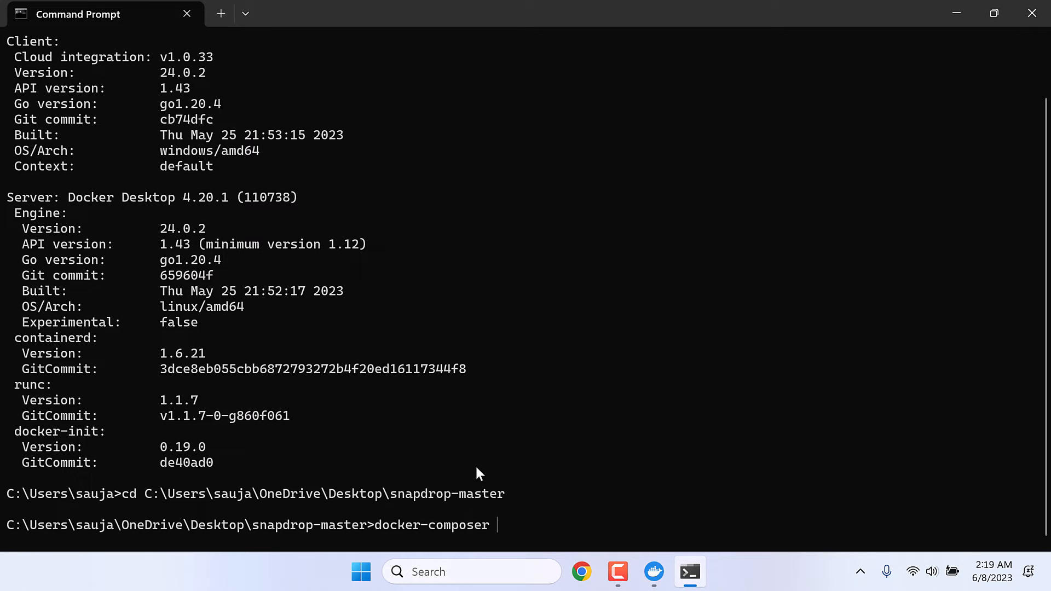
type(" up -d")
key("Return")
Build and start the Snapdrop containers in the background with docker-compose up -d
type("do")
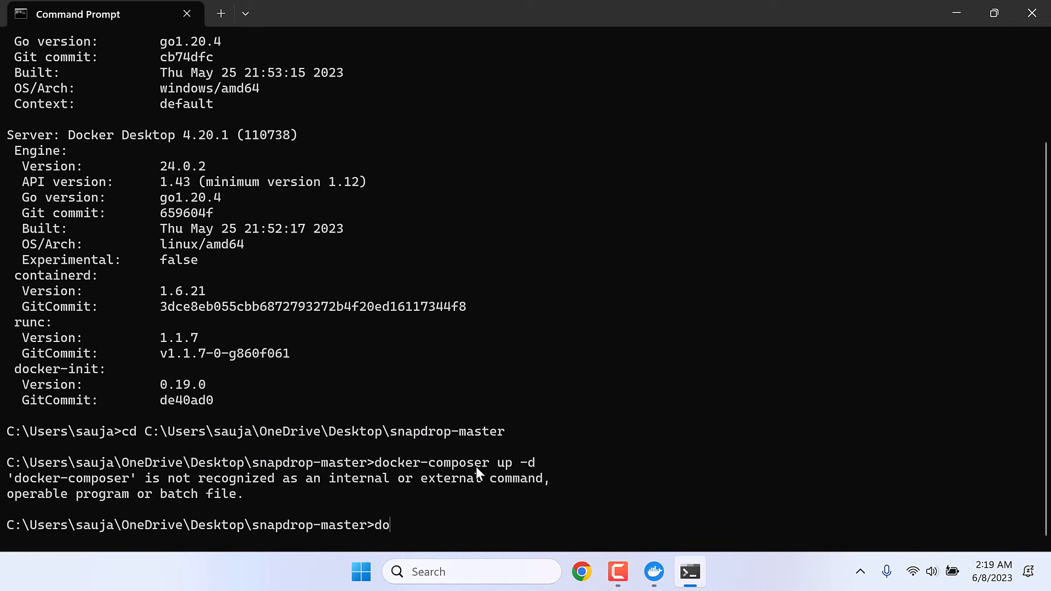
type("cker-compose")
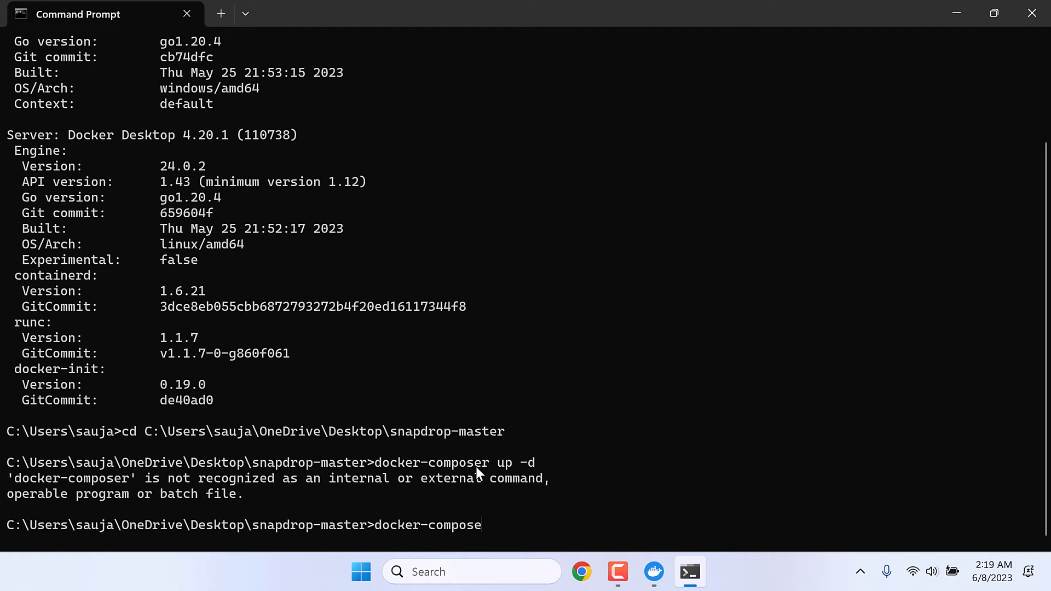
type(" up -d")
key("Return")
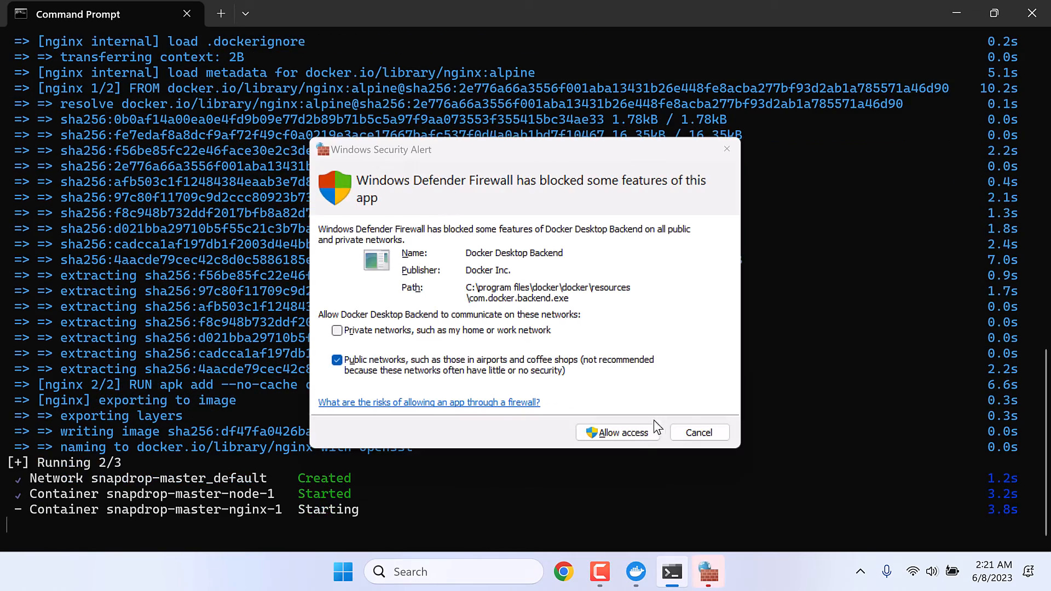
Allow Docker Desktop Backend through Windows Defender Firewall on public networks and check the container list in Docker Desktop
left_click(632, 433)
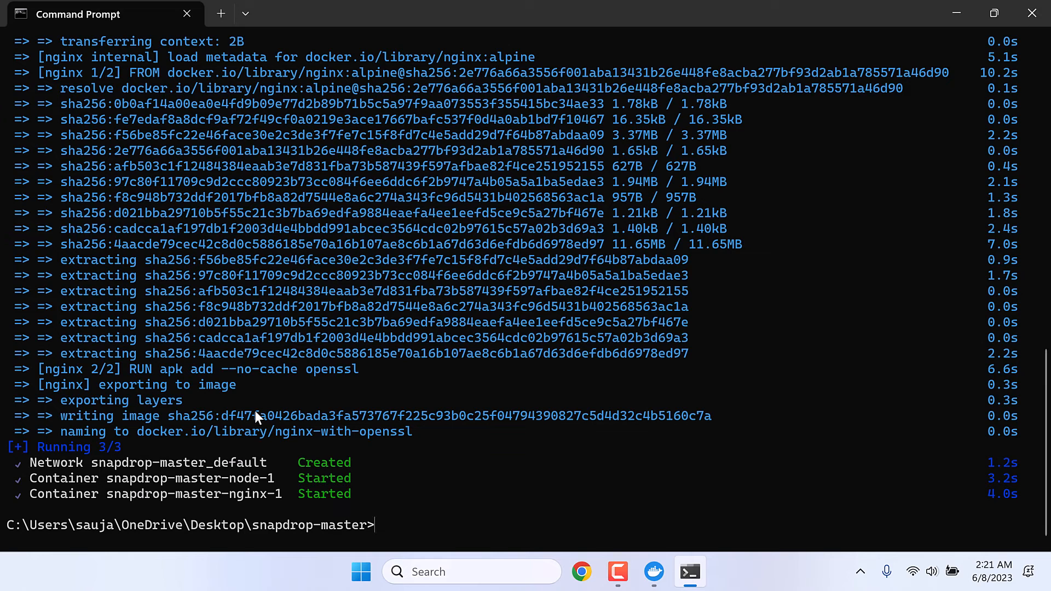
left_click(662, 573)
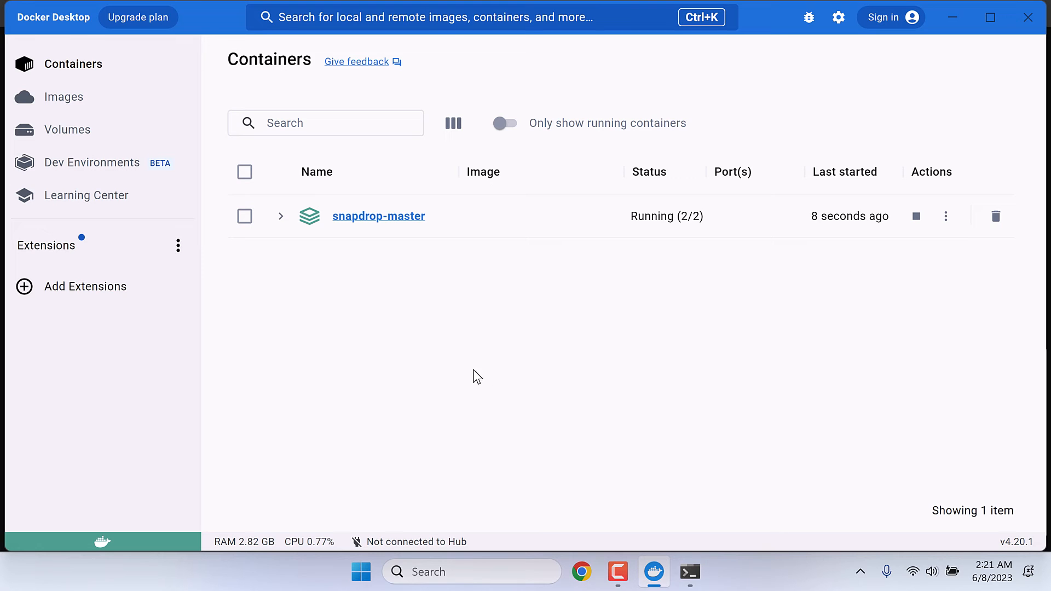
Switch to Chrome and load the self-hosted Snapdrop page at localhost:8080
left_click(582, 572)
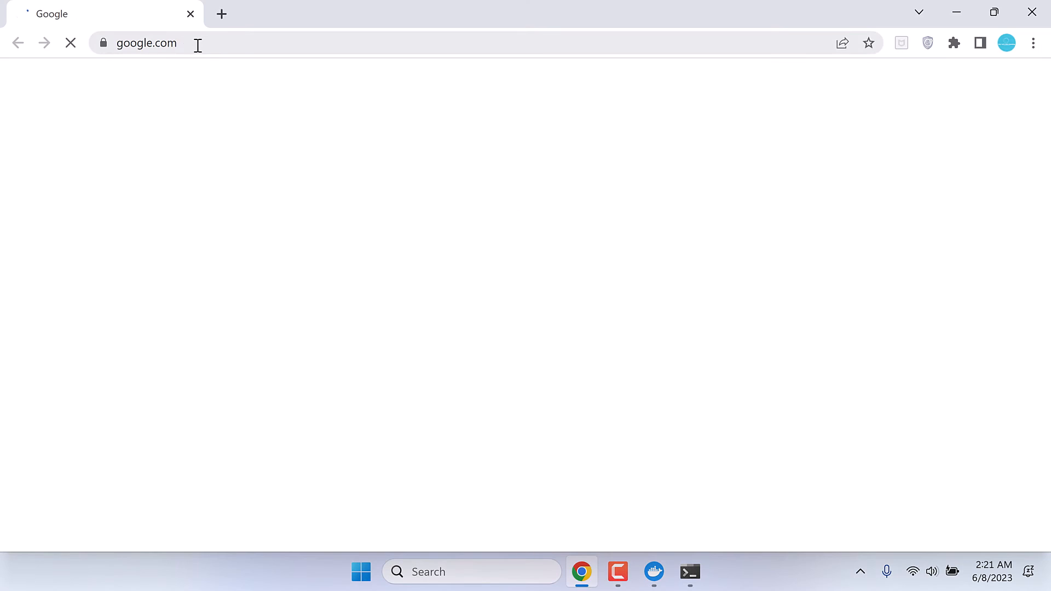
left_click(198, 45)
type("localh")
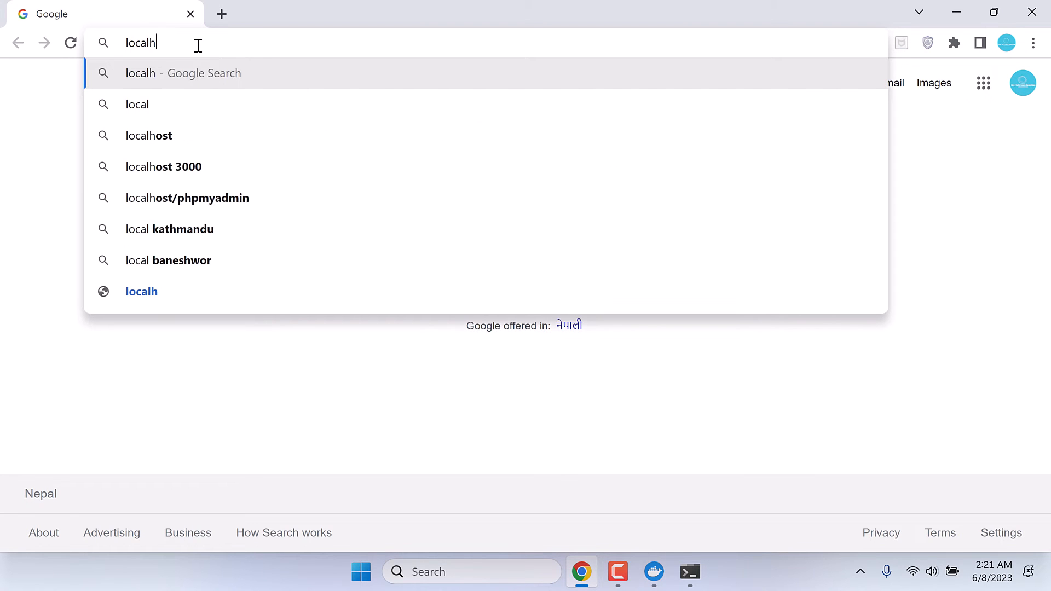
type("ost:8080")
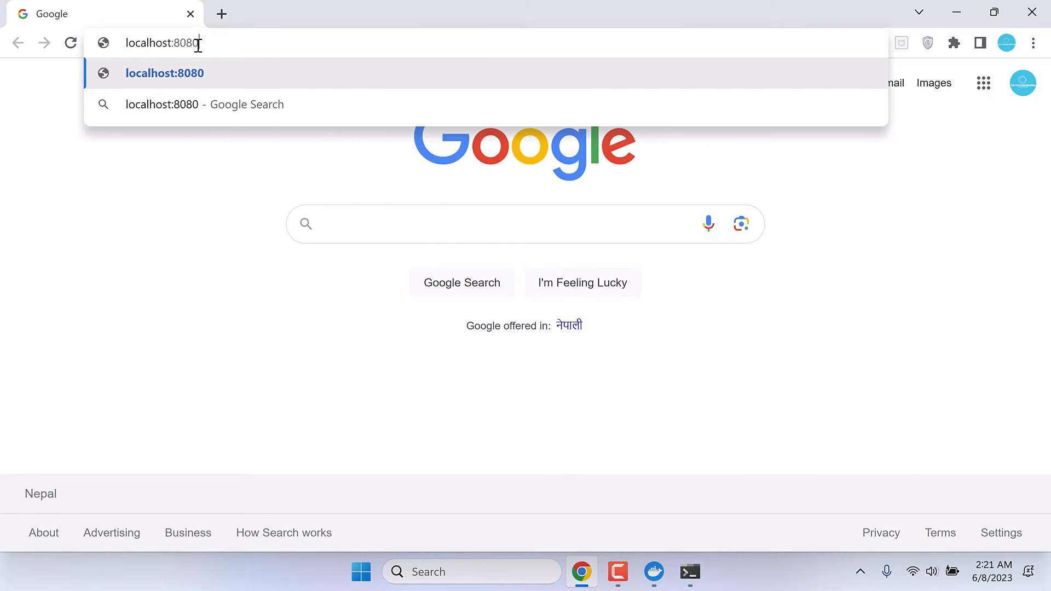
key("Return")
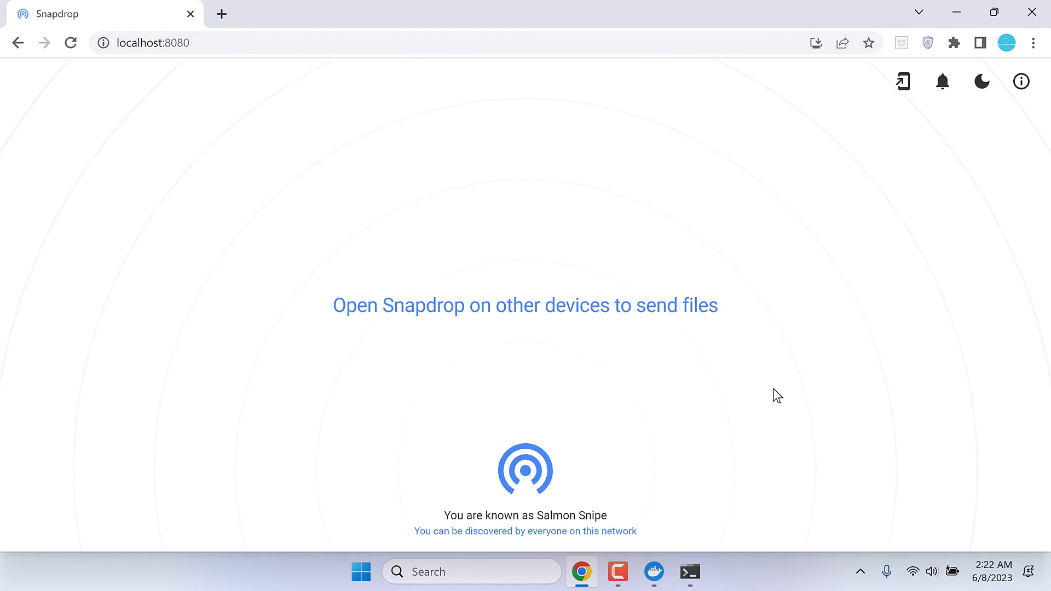
Close the existing Command Prompt window, open a new one and run ipconfig
left_click(689, 570)
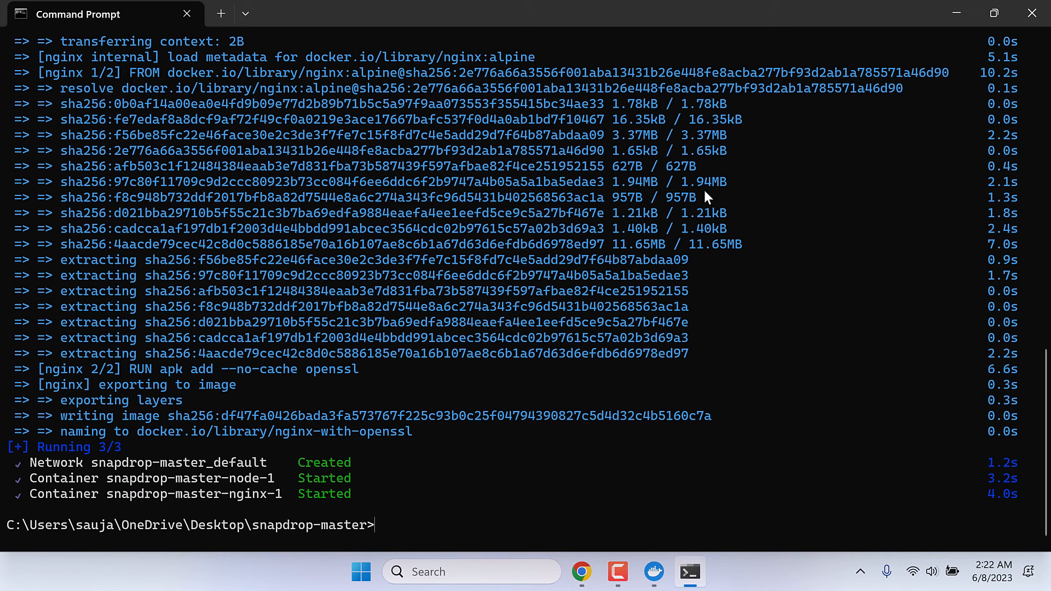
left_click(1032, 12)
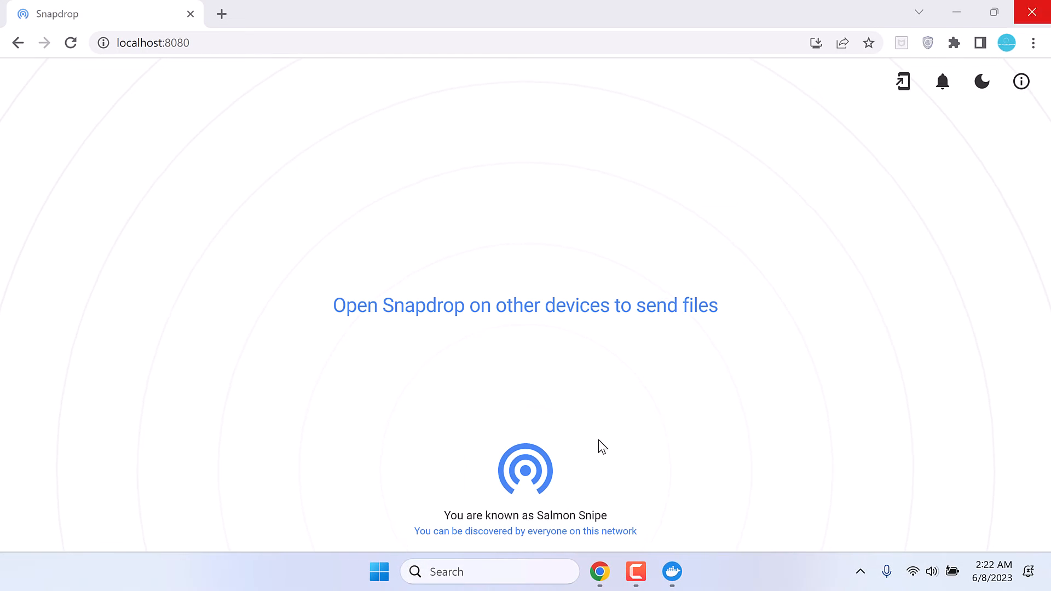
left_click(387, 569)
type("cmd")
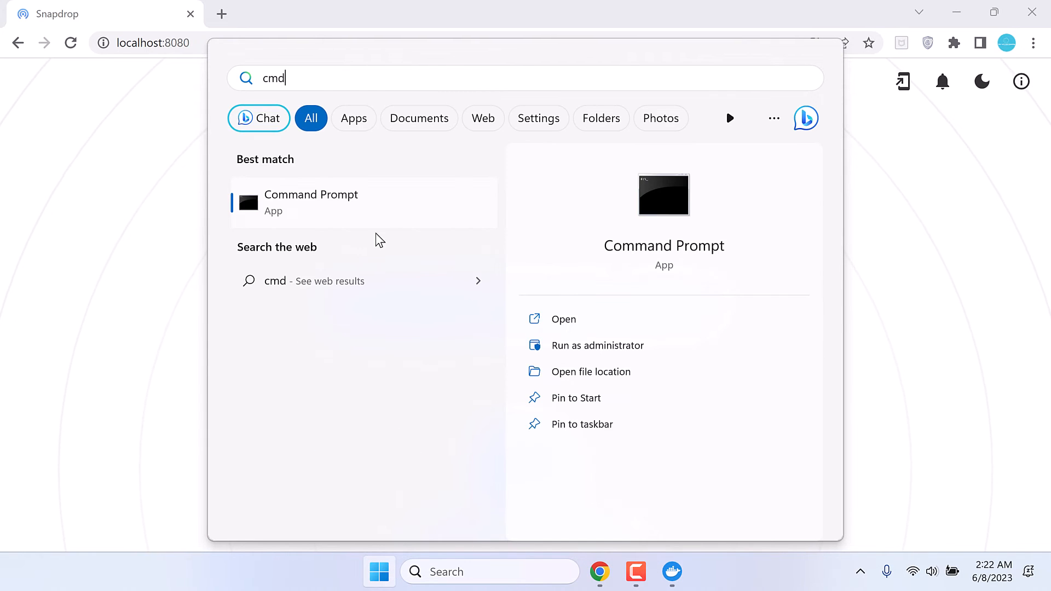
key("Return")
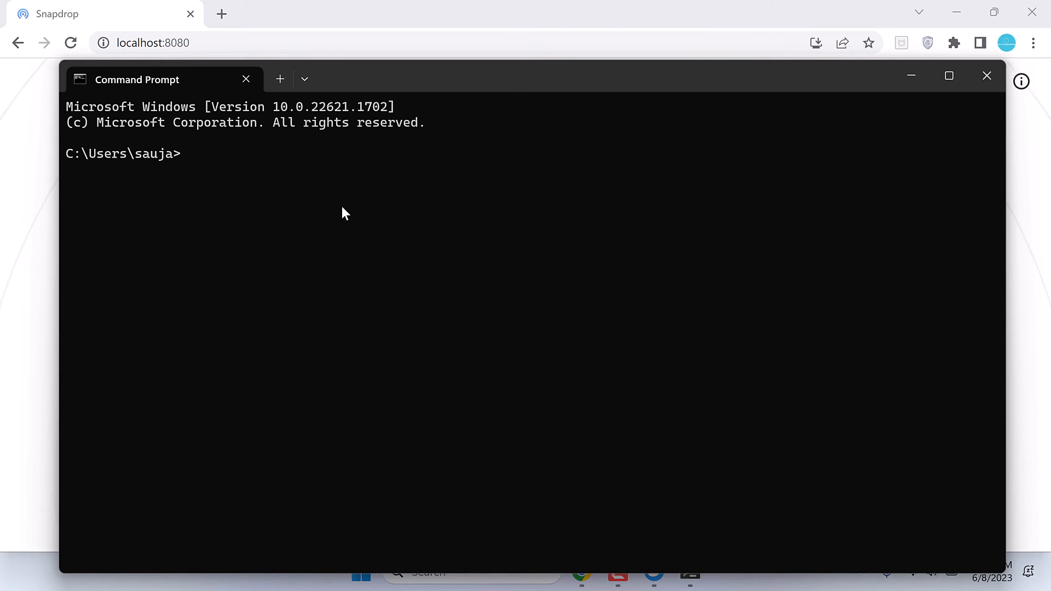
type("ipconfig")
key("Return")
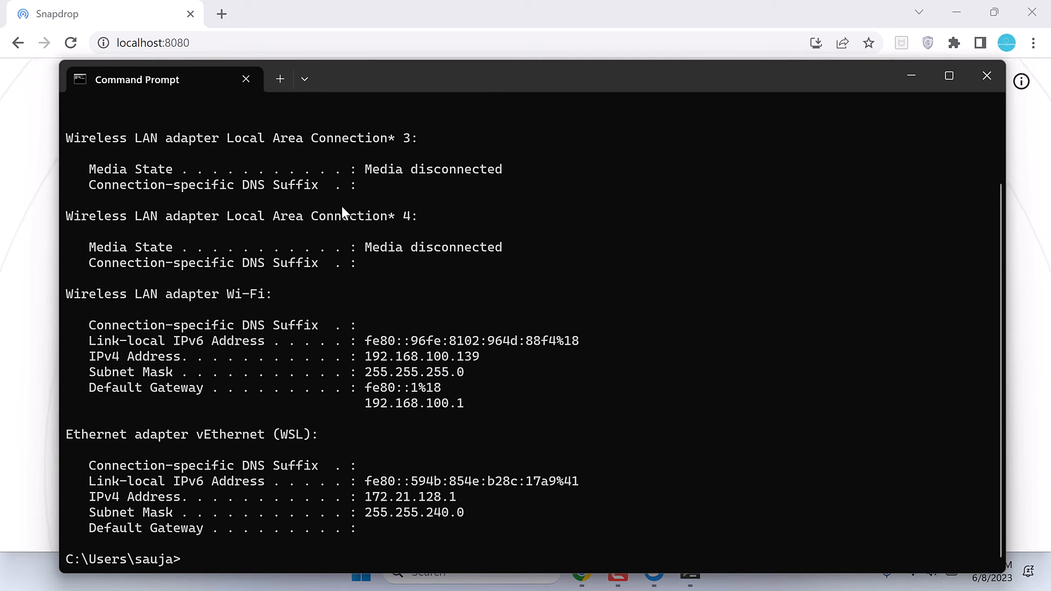
Copy the IPv4 address of the Wireless LAN adapter Wi-Fi from the ipconfig output
left_click_drag(89, 325, 316, 324)
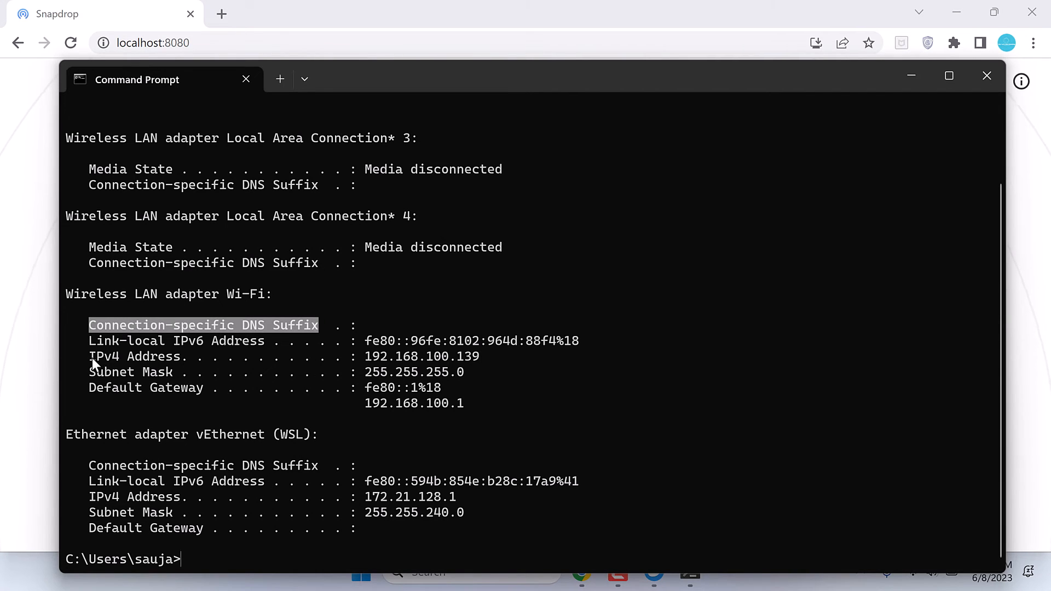
left_click_drag(92, 357, 180, 356)
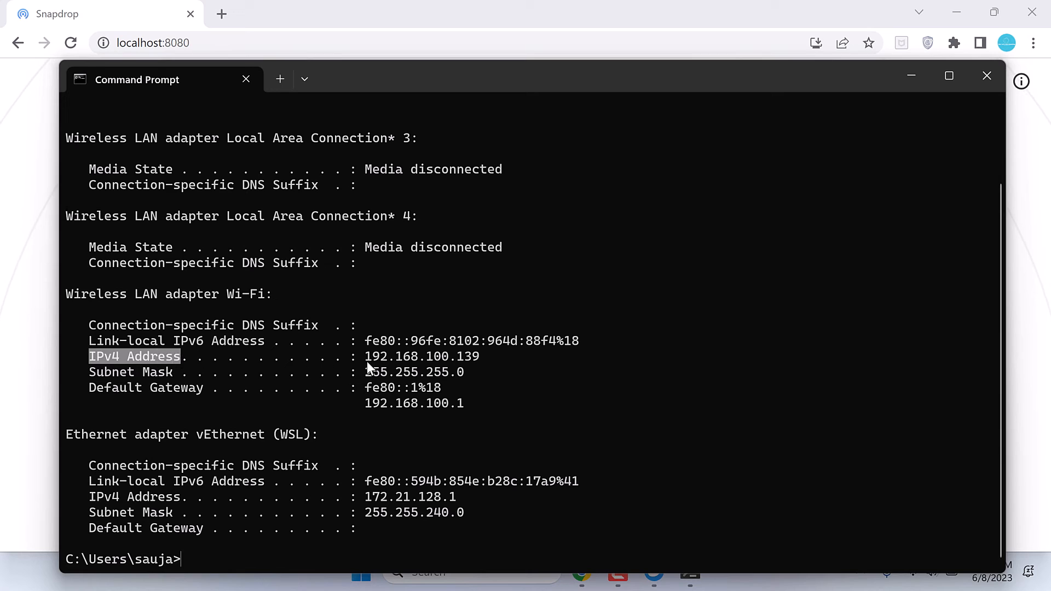
mouse_move(367, 358)
left_mouse_down()
mouse_move(477, 360)
mouse_move(369, 357)
left_mouse_up()
key("ctrl+c")
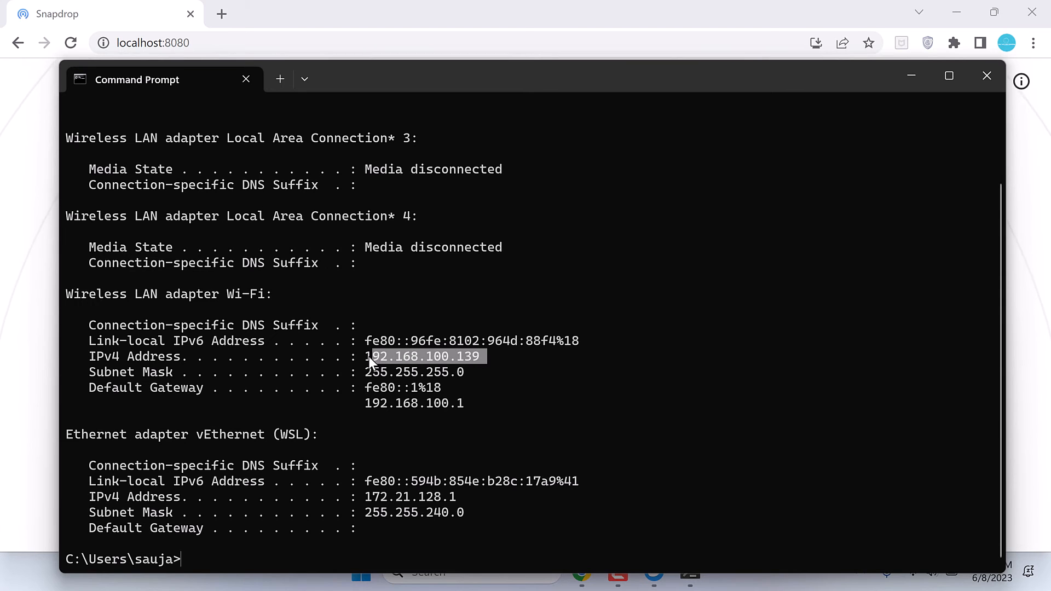
key("ctrl+c")
Load 192.168.100.139:8080 in a new Chrome tab and compare it with the localhost:8080 tab
left_click(329, 8)
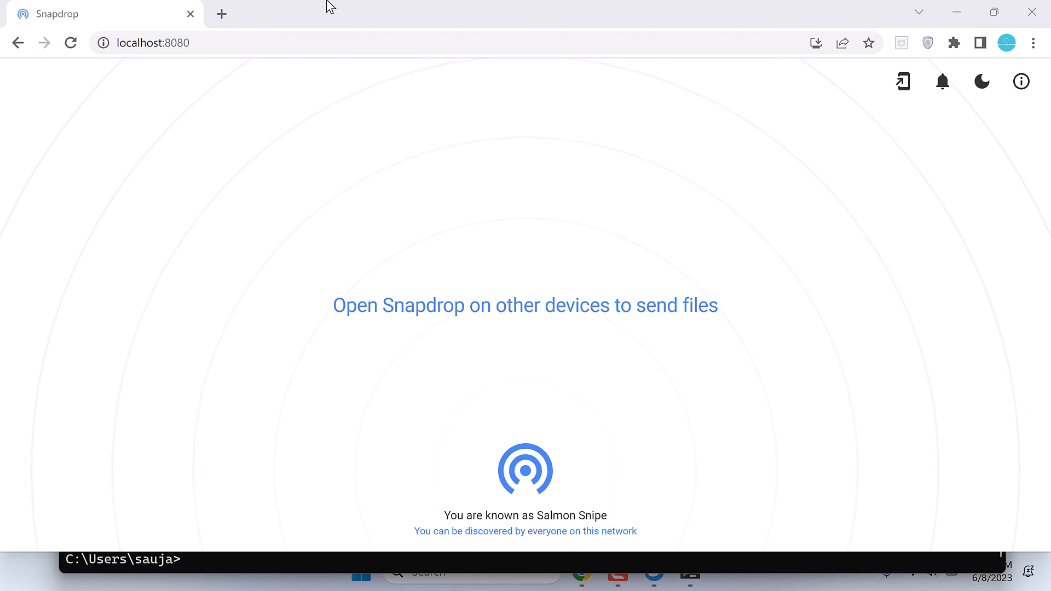
left_click(221, 15)
key("ctrl+v")
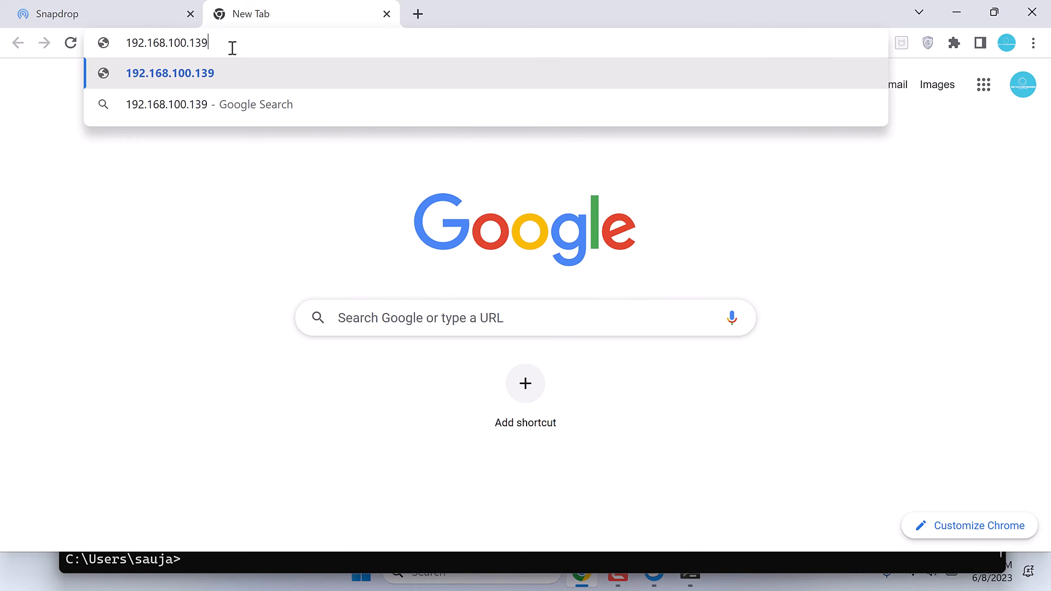
type(":8")
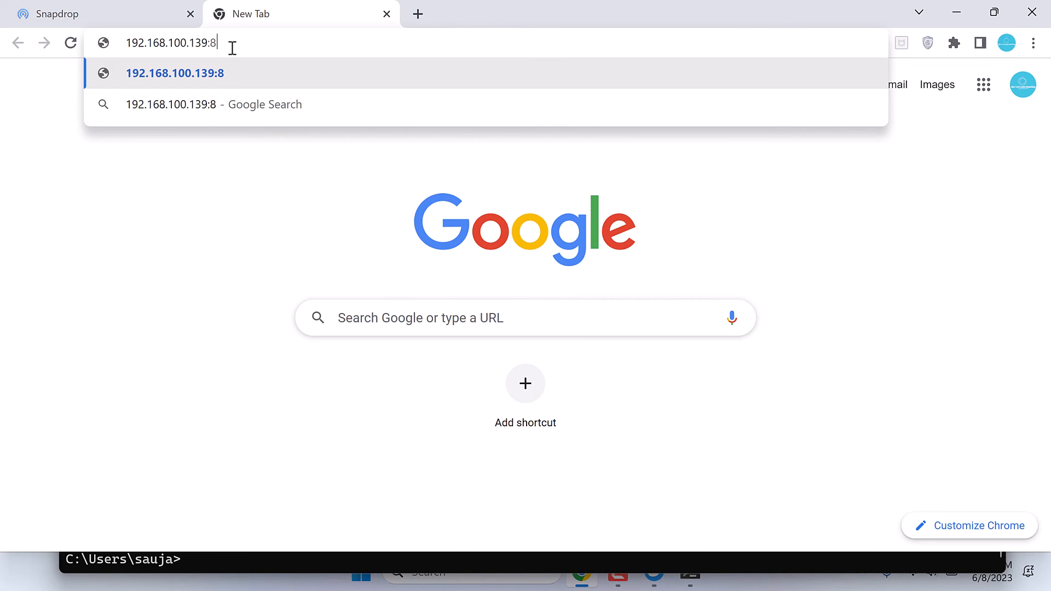
type("080")
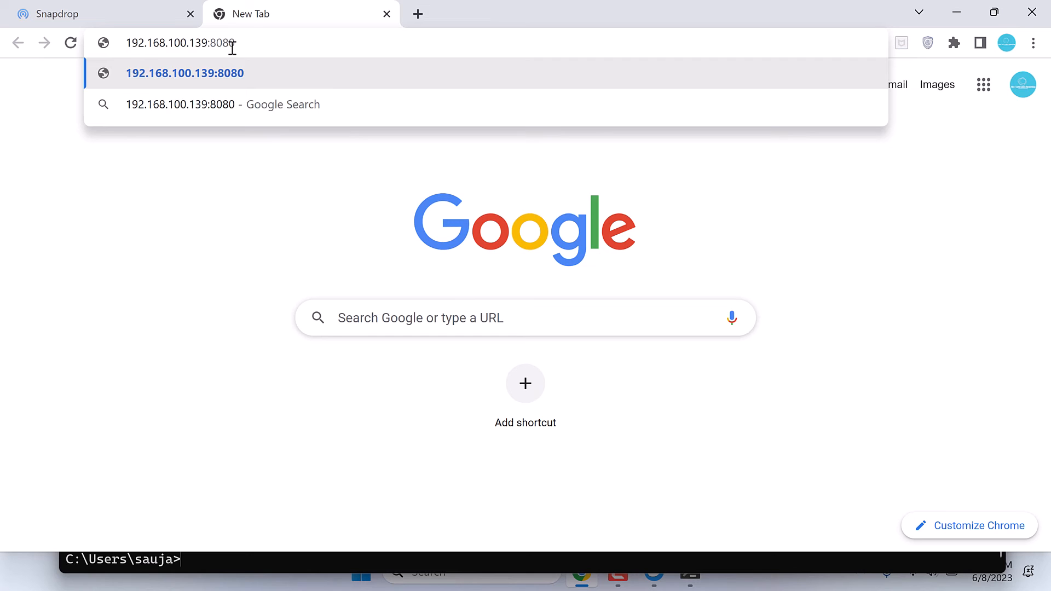
key("Return")
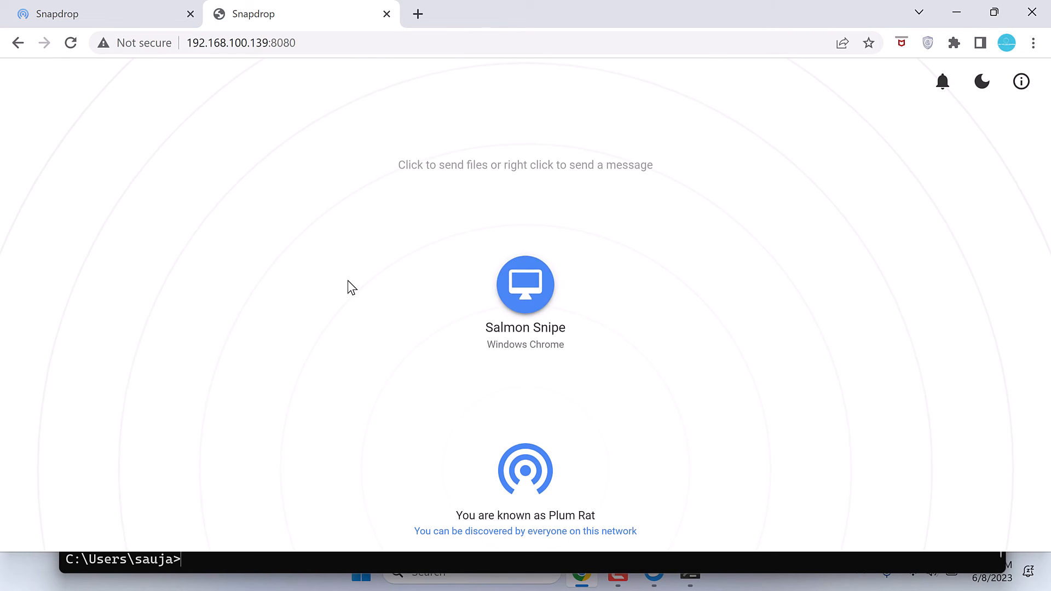
left_click(122, 19)
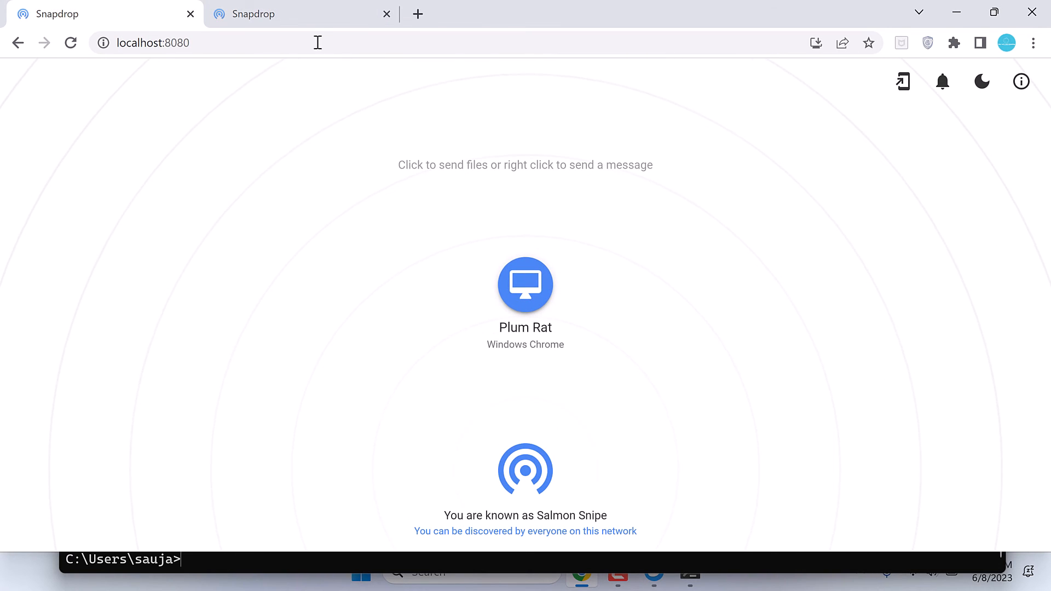
left_click(304, 17)
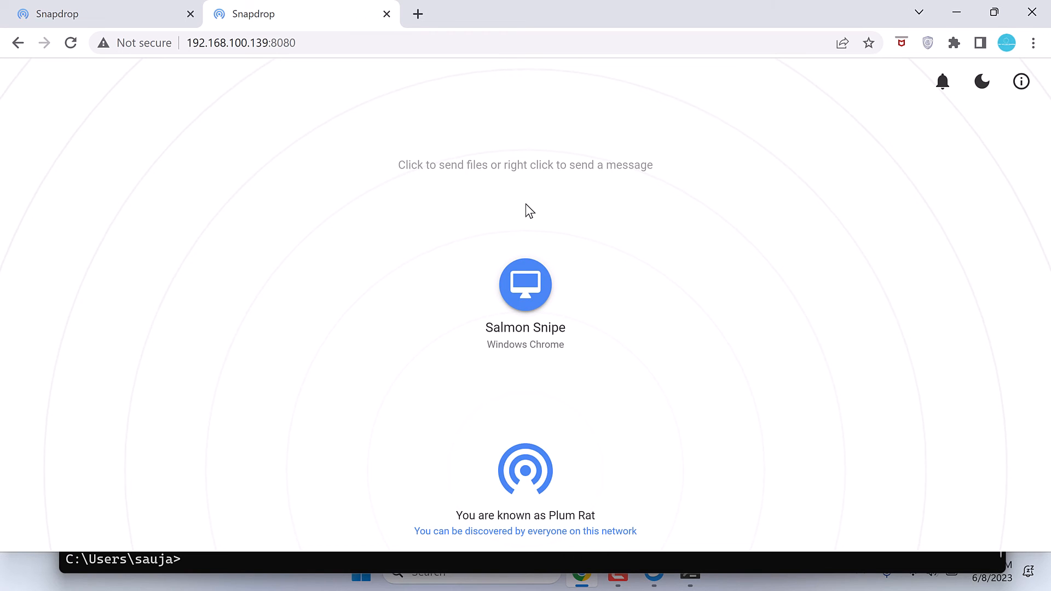
Close the Command Prompt window and check which Wi-Fi network the computer is connected to
left_click(462, 569)
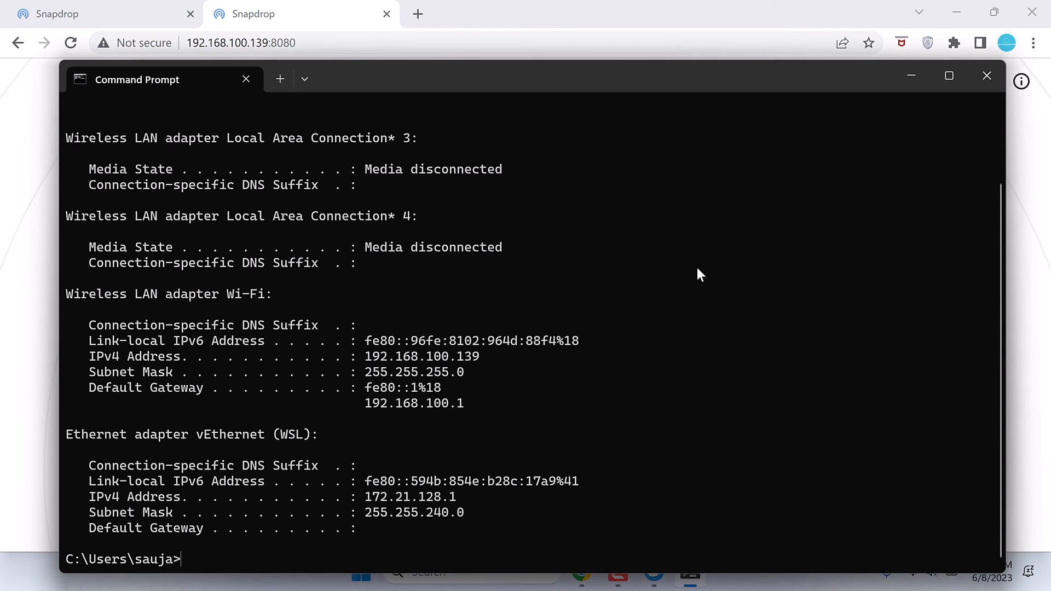
left_click(995, 80)
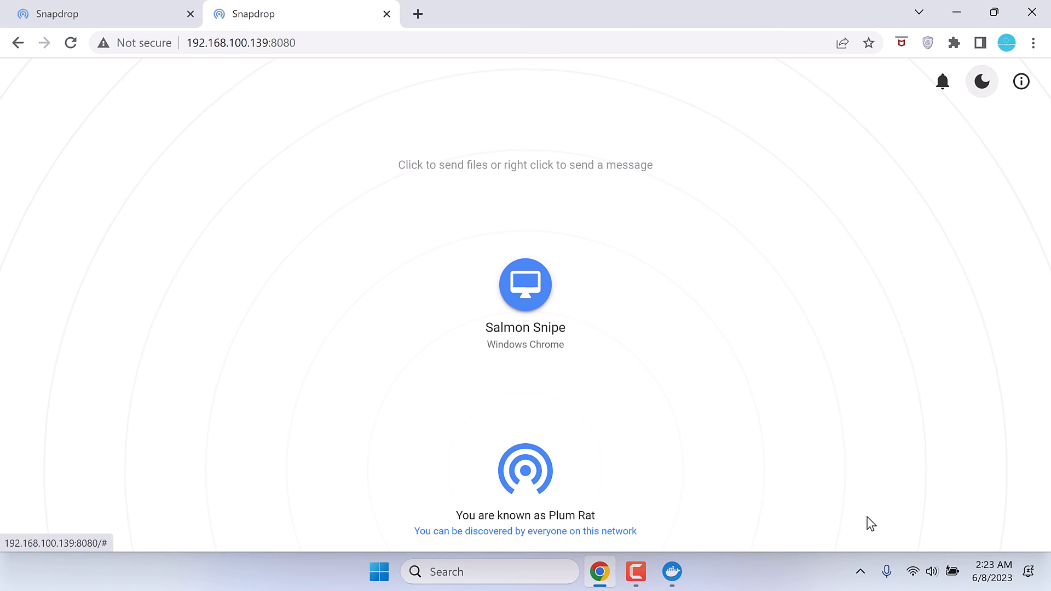
left_click(915, 575)
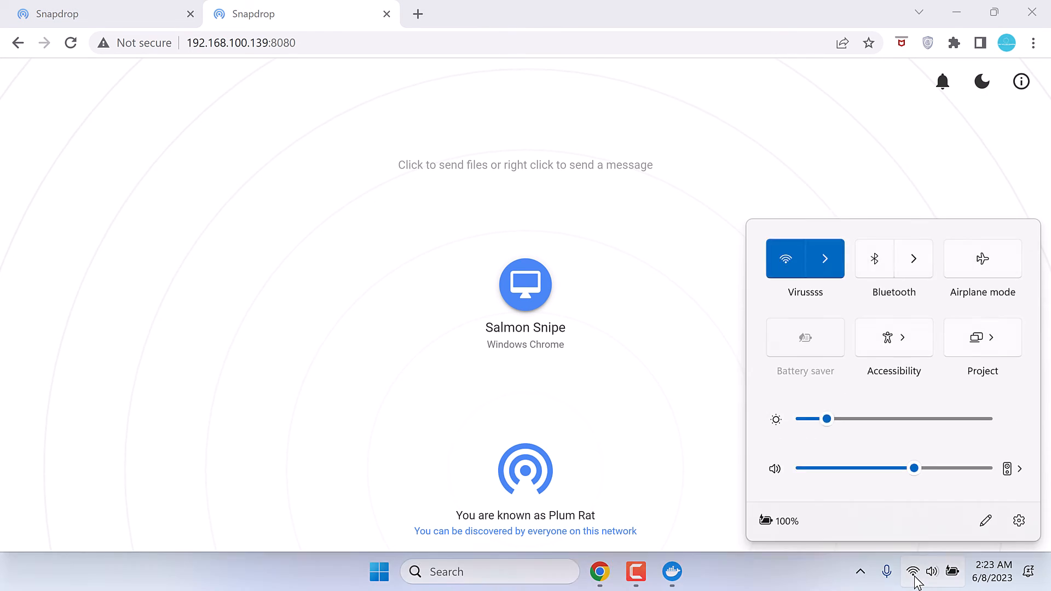
left_click(915, 575)
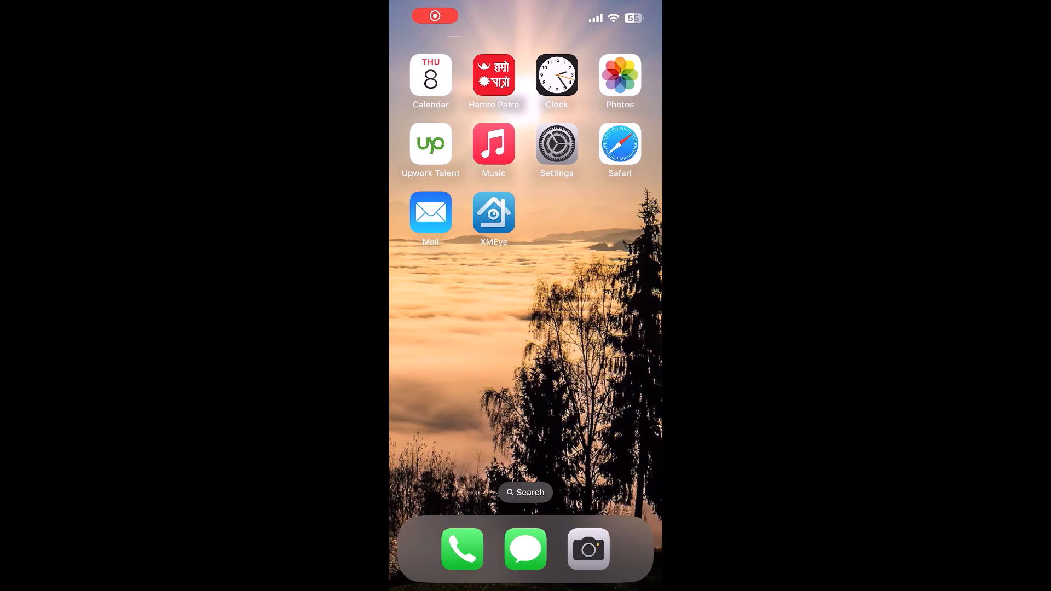
On the iPhone, open a new private tab in Safari and load 192.168.100.139:8080
left_click(619, 143)
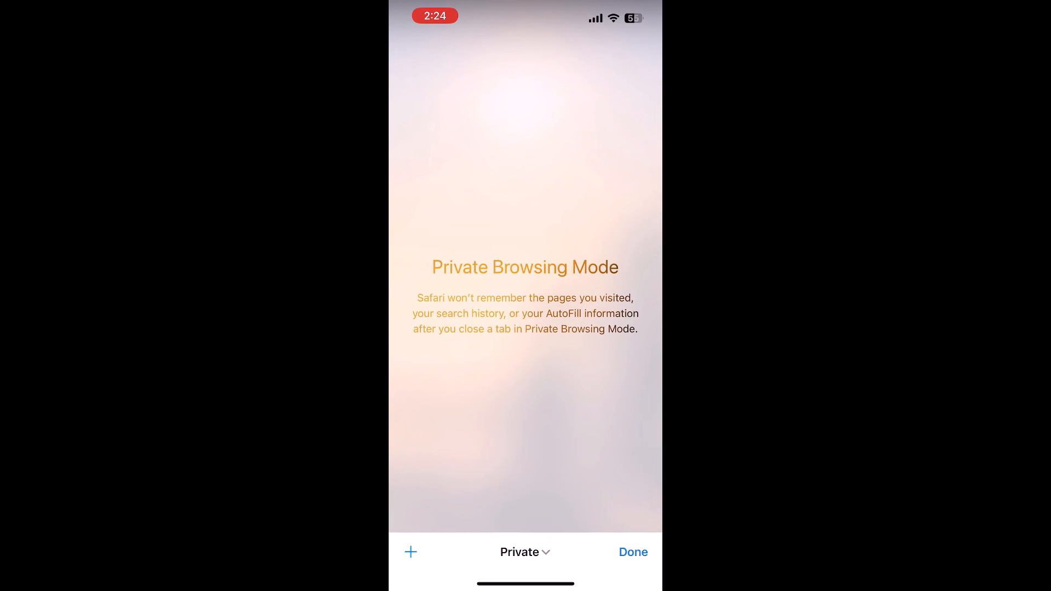
left_click(411, 552)
left_click(525, 519)
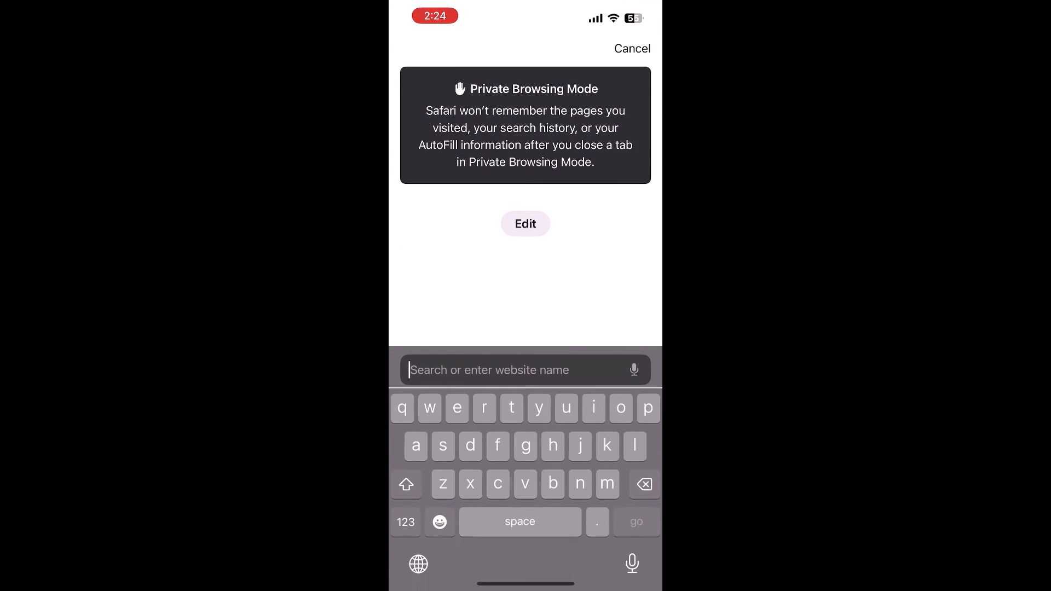
type("192.168")
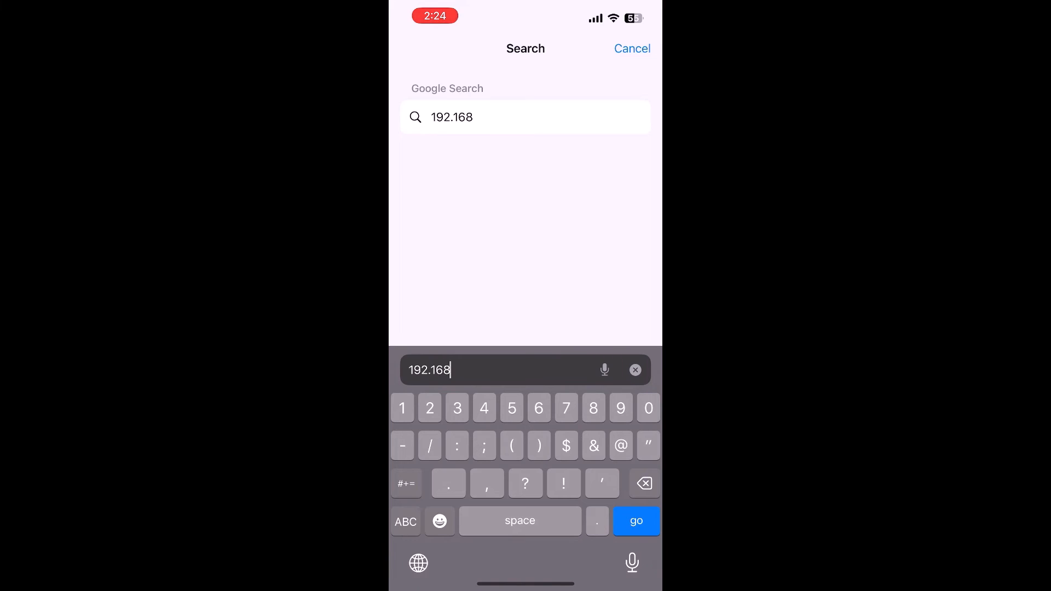
type(".100.139:8080")
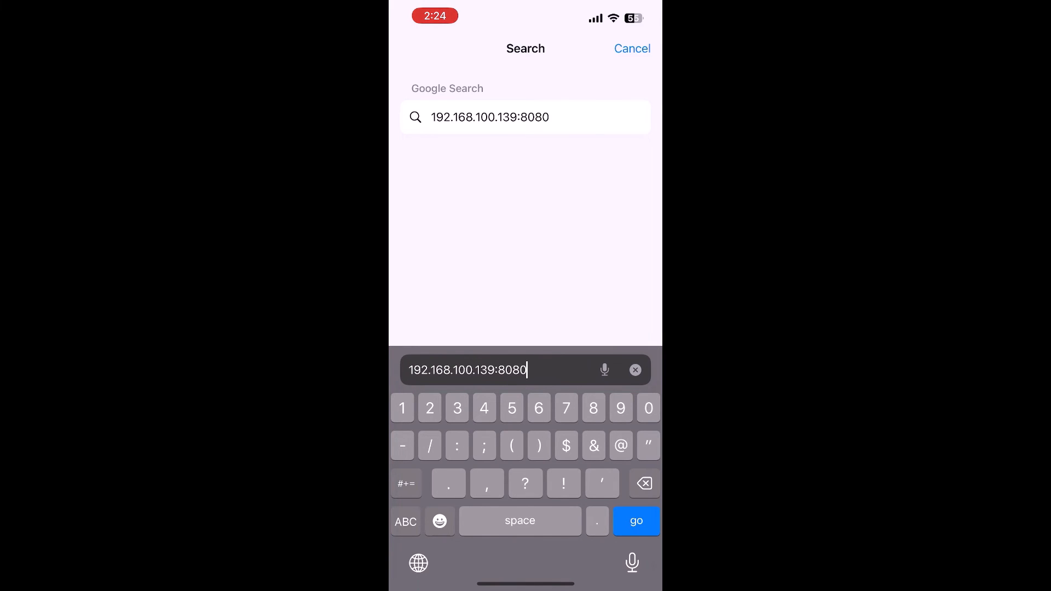
key("Return")
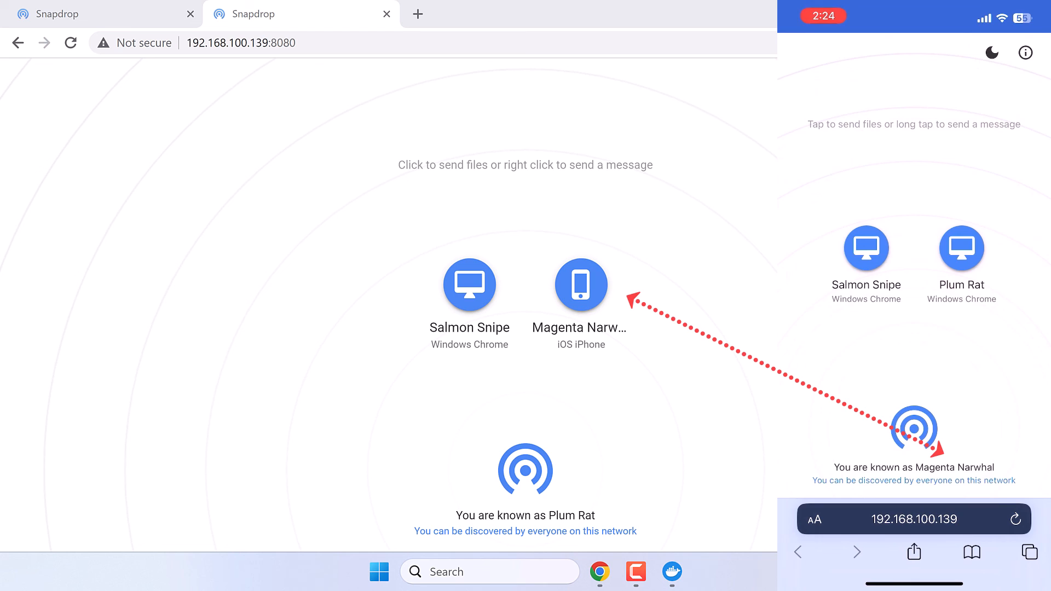
Close the localhost:8080 tab in Chrome, and open the file picker for sending to the iPhone peer and cancel it
left_click(148, 7)
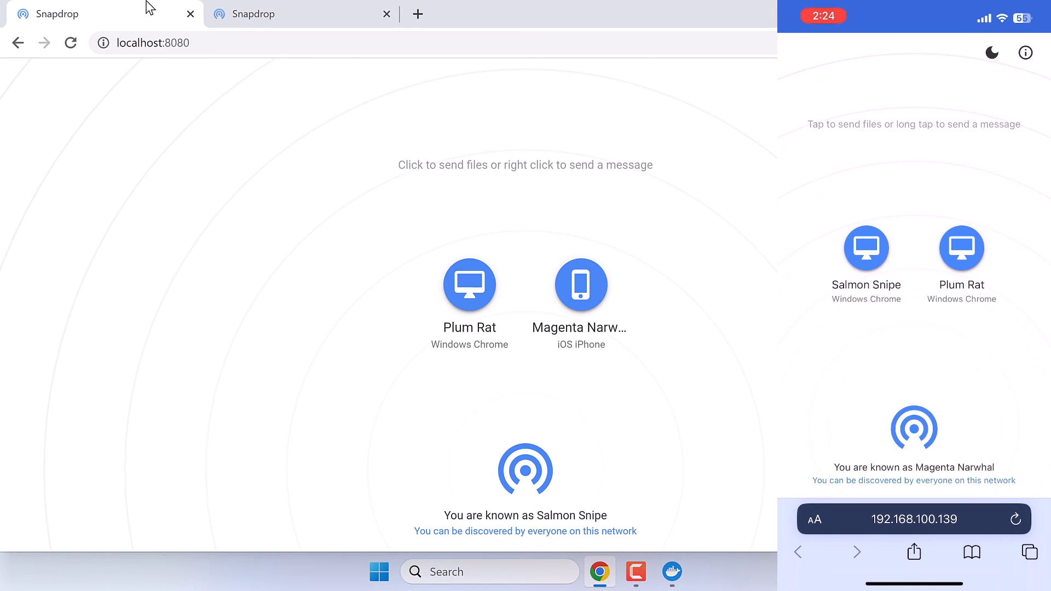
left_click(190, 14)
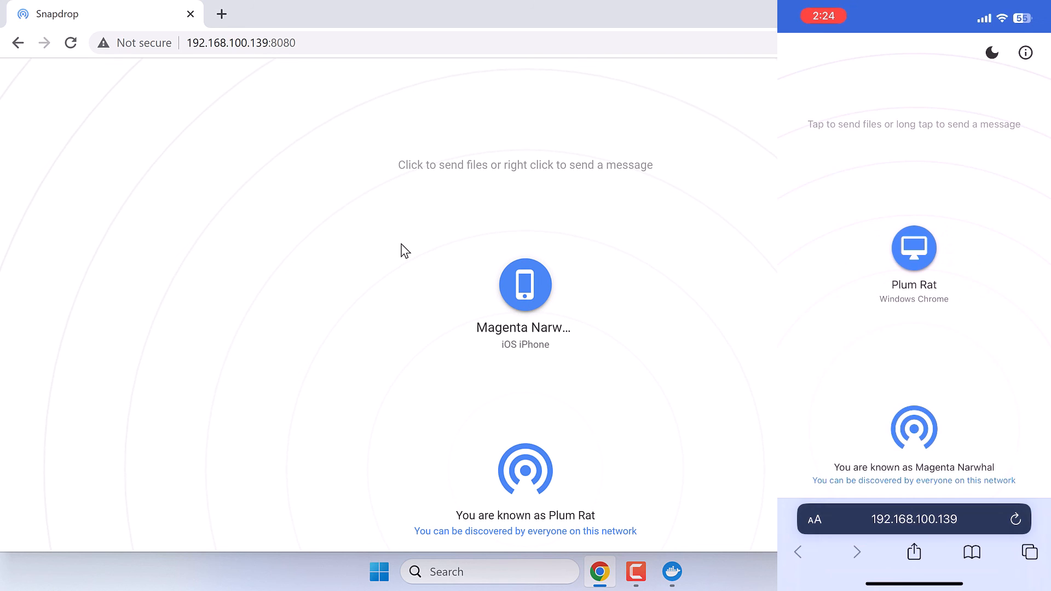
left_click(526, 288)
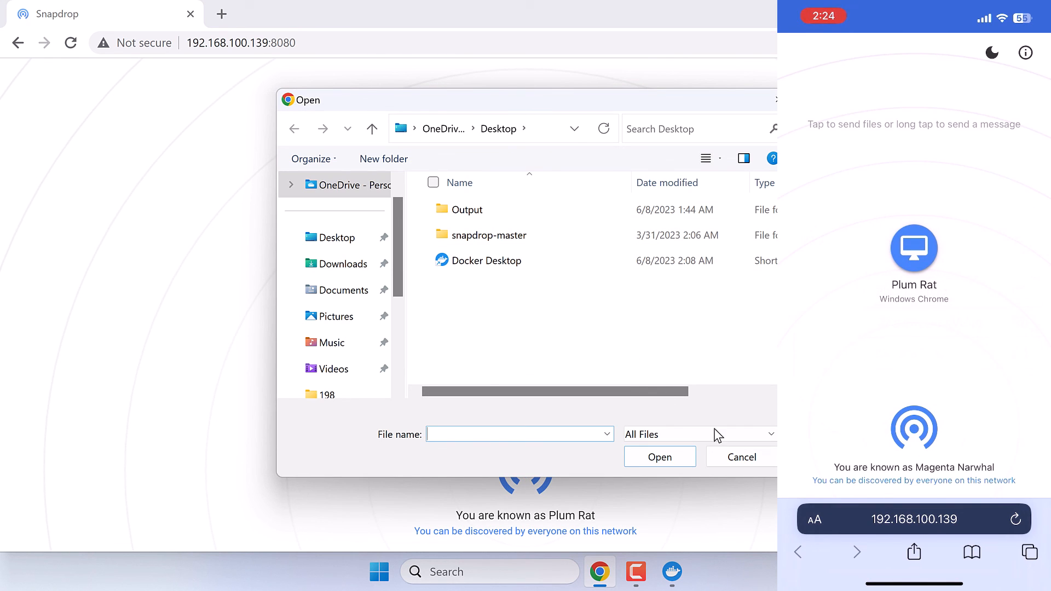
left_click(742, 457)
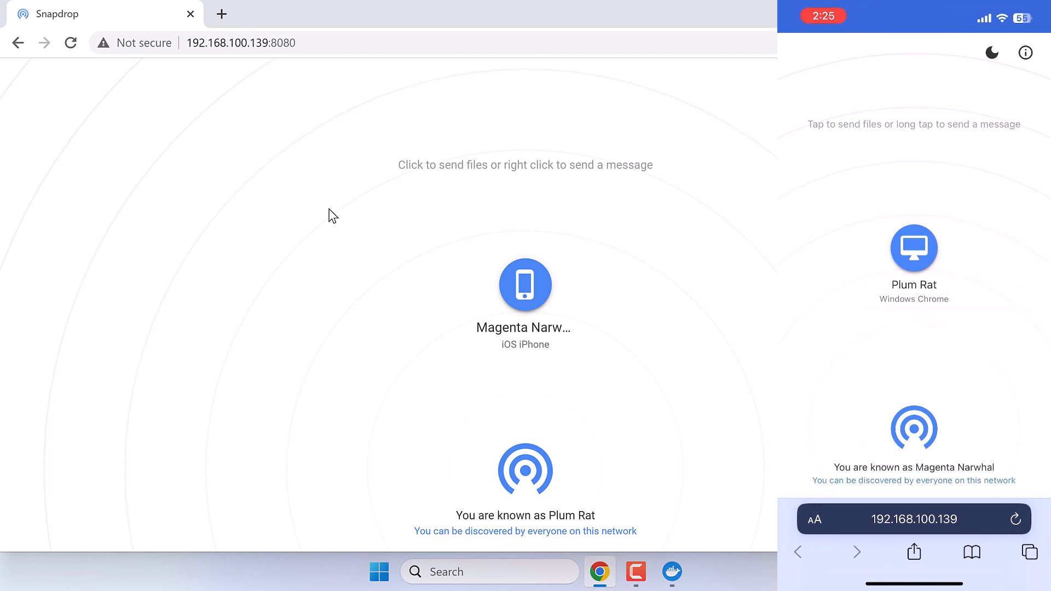